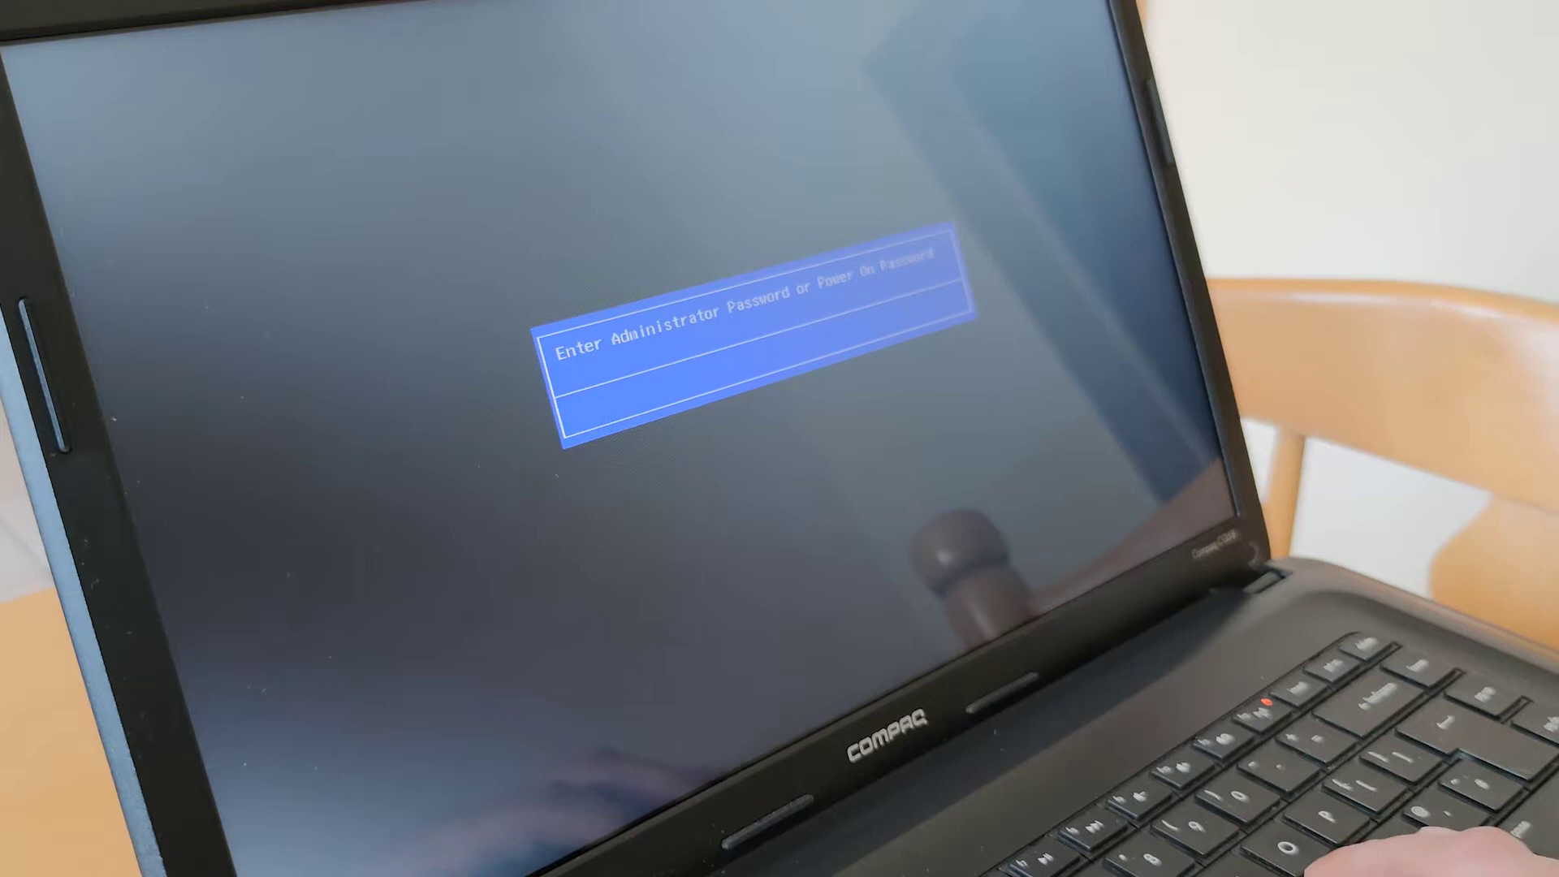
text(**)
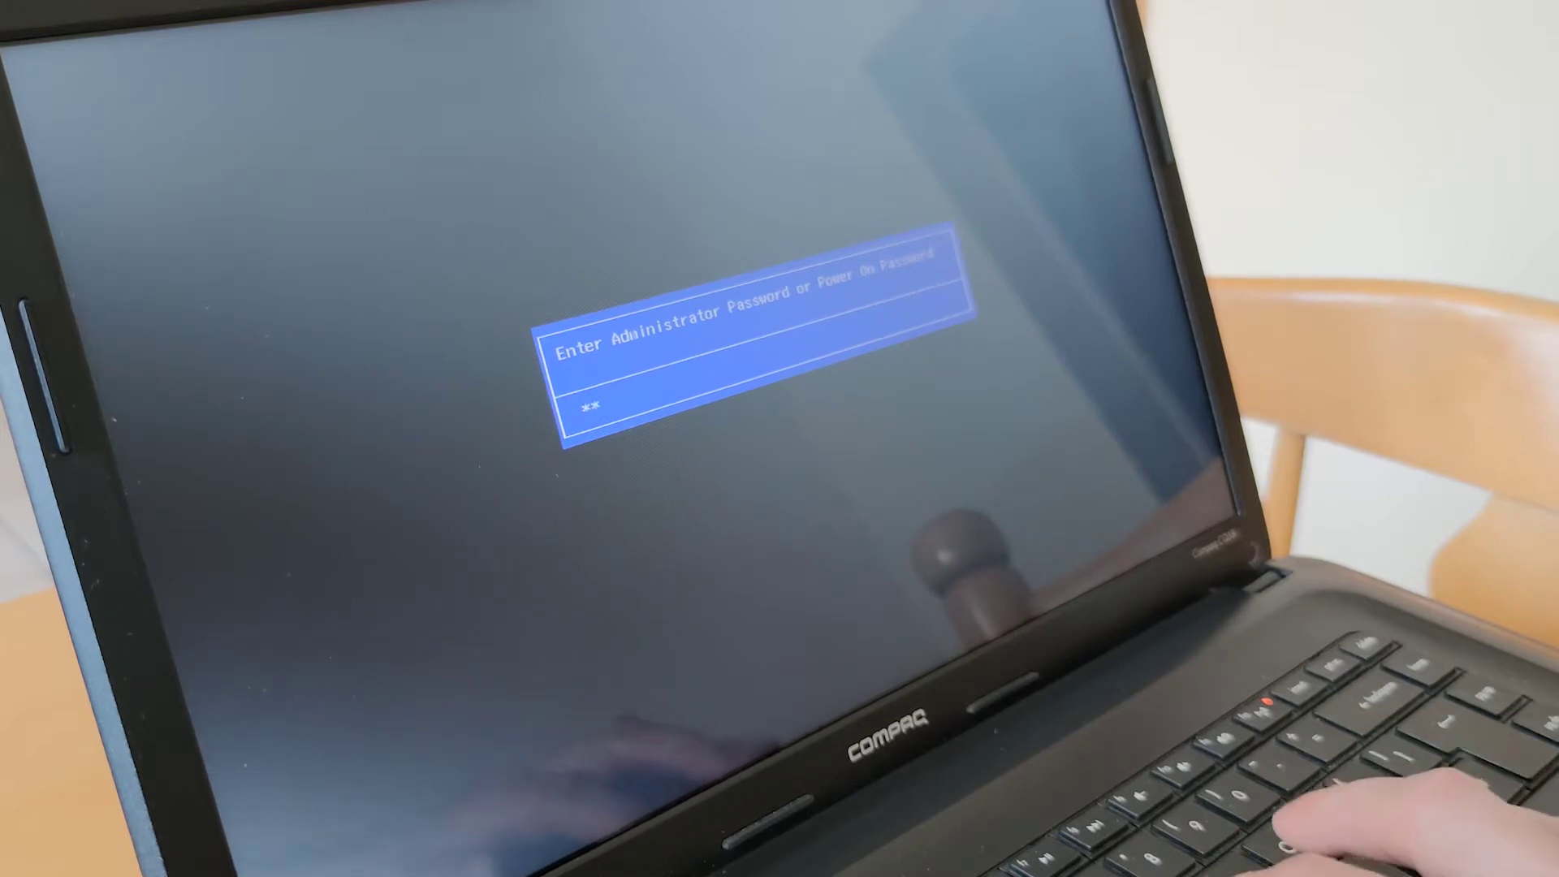
text(***)
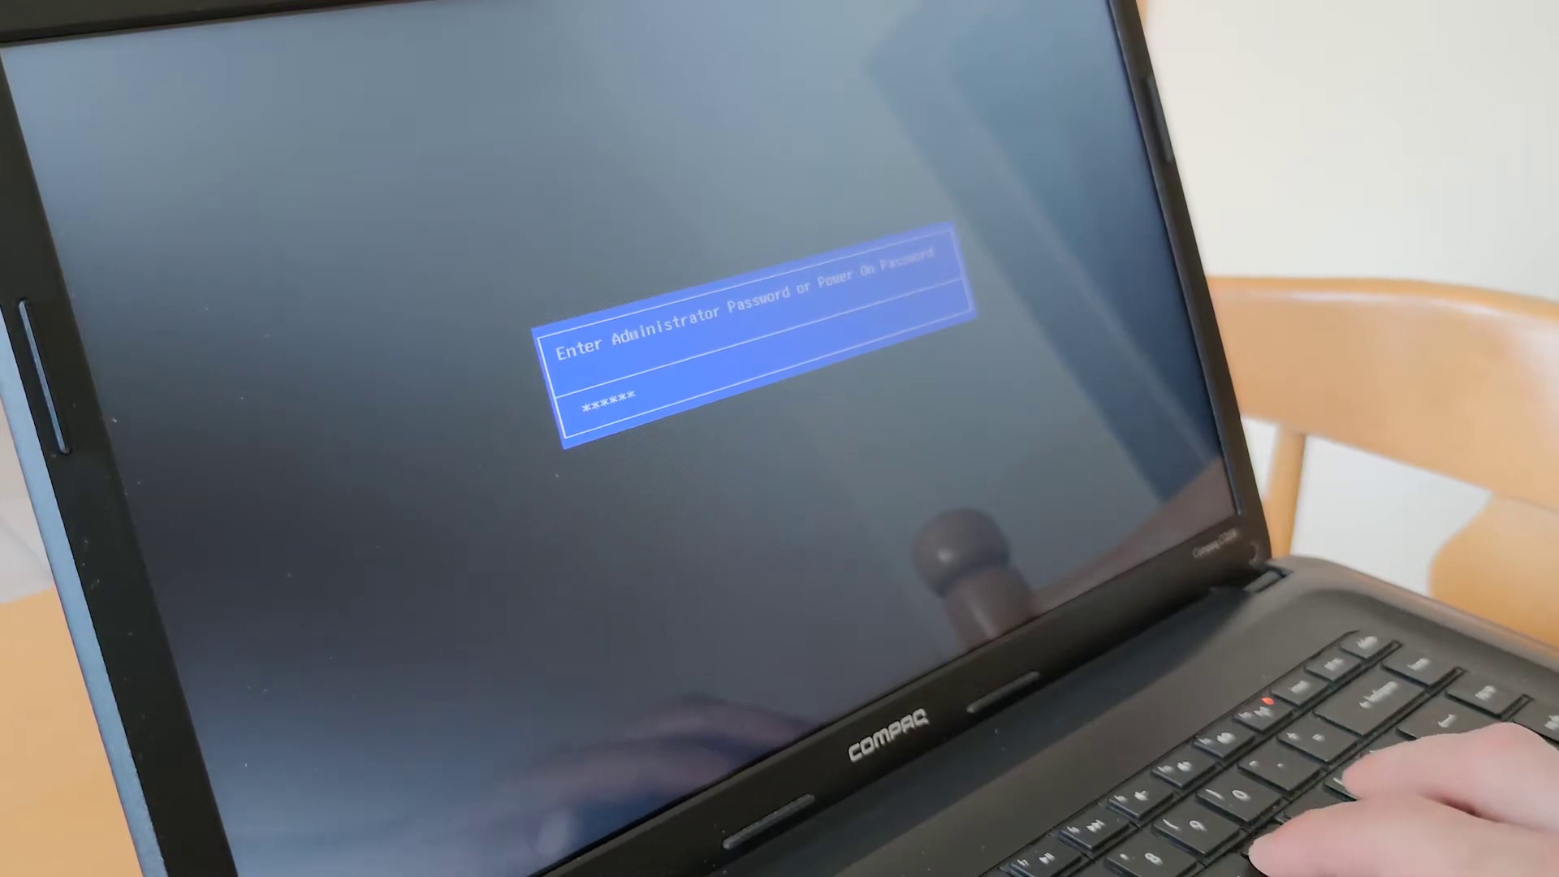
text(***)
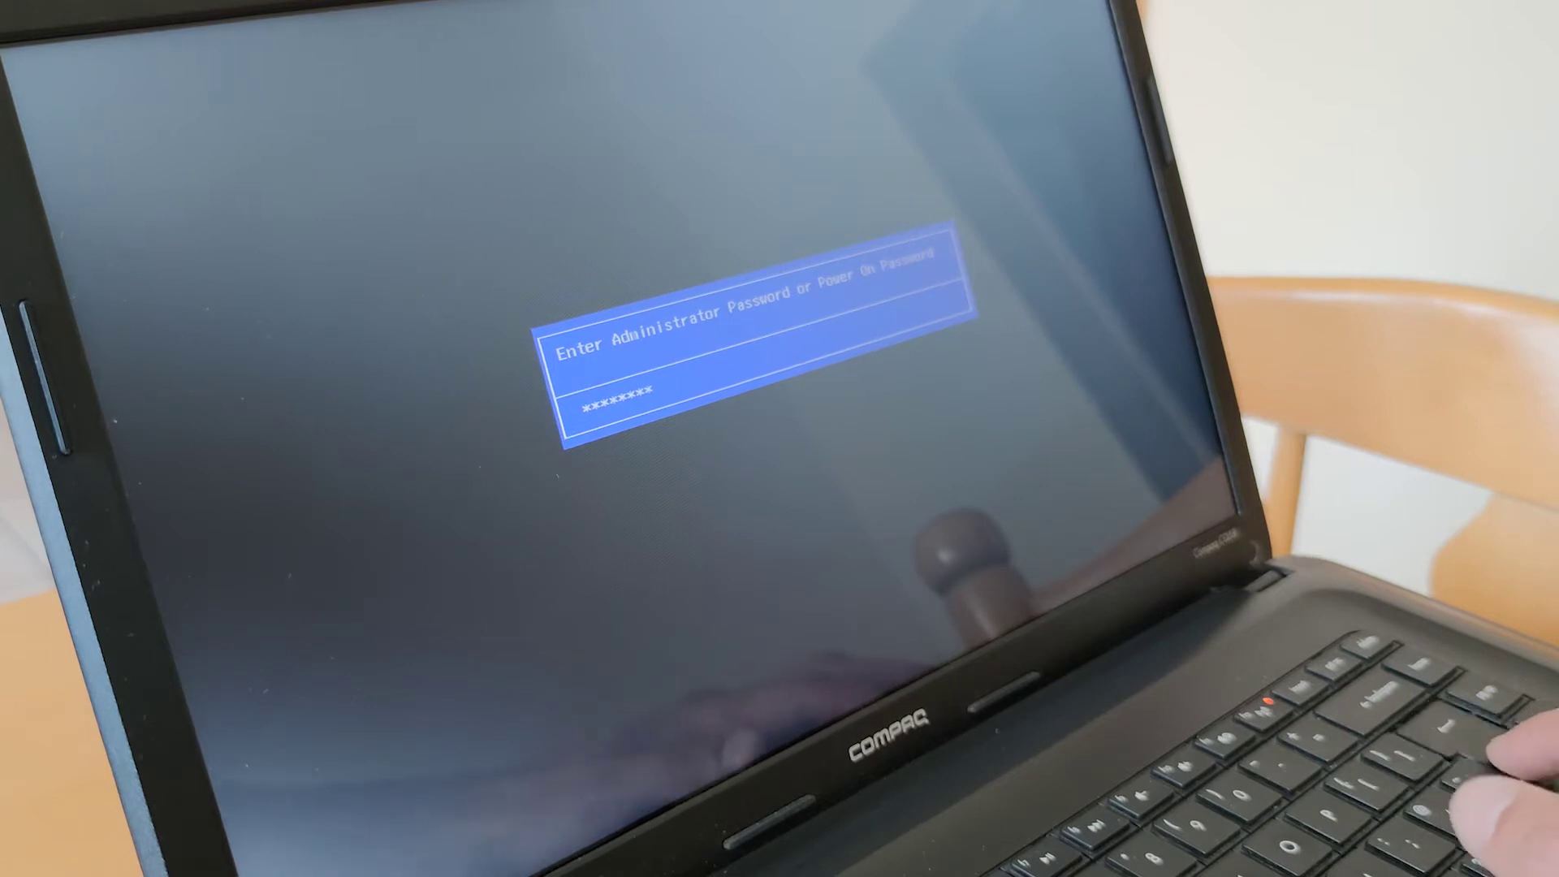
Step: Enter a wrong password three times until the BIOS shows System Disabled code 63809250
key(Return)
key(Return)
text(*)
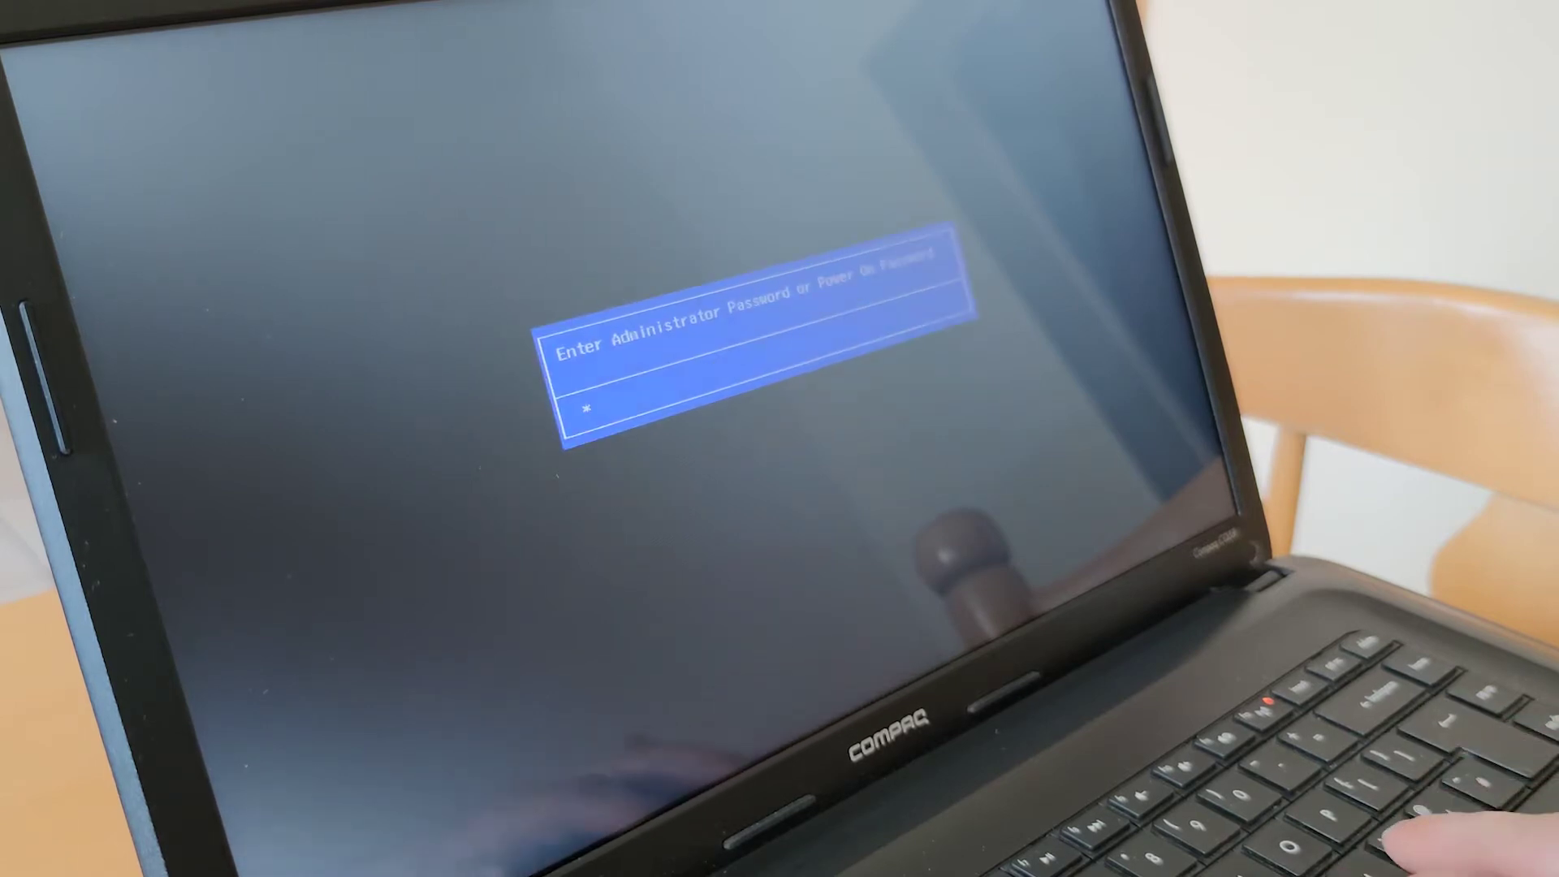
text(****)
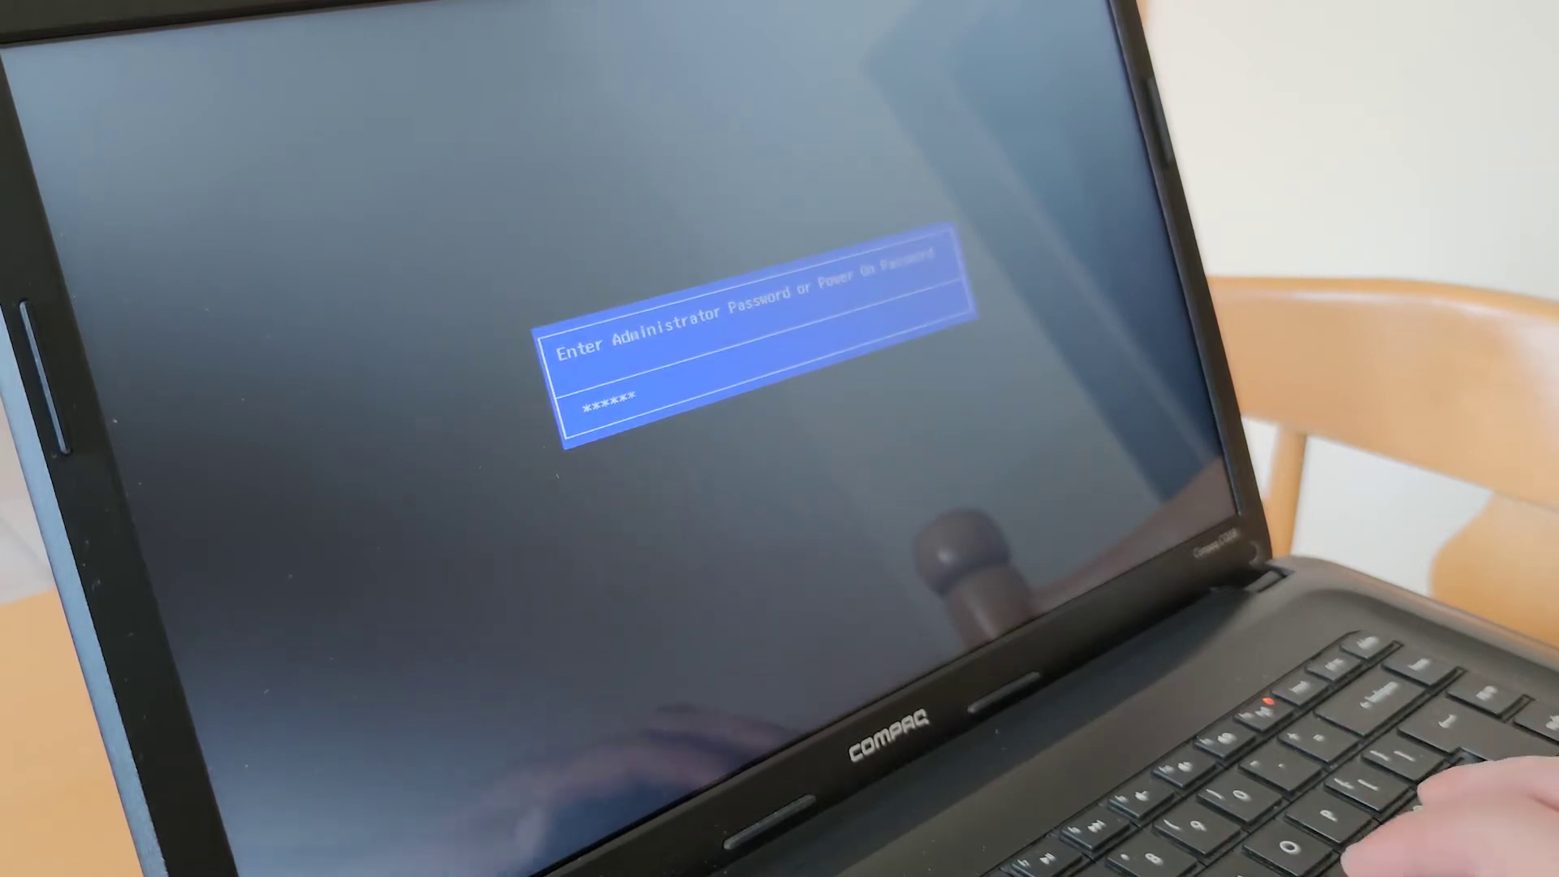
text(***)
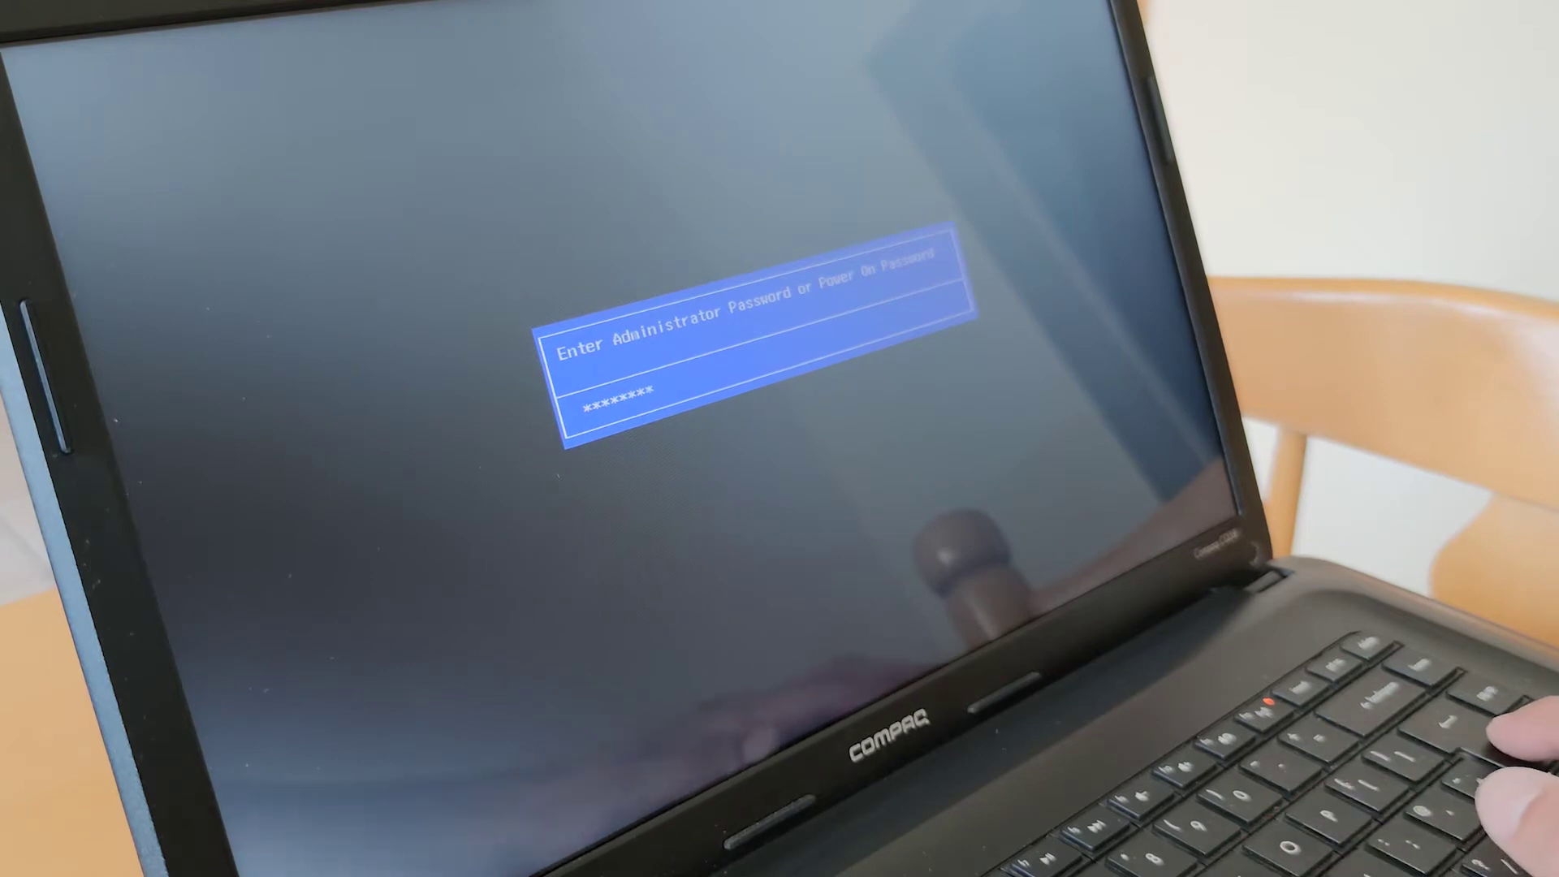
key(Return)
key(Return)
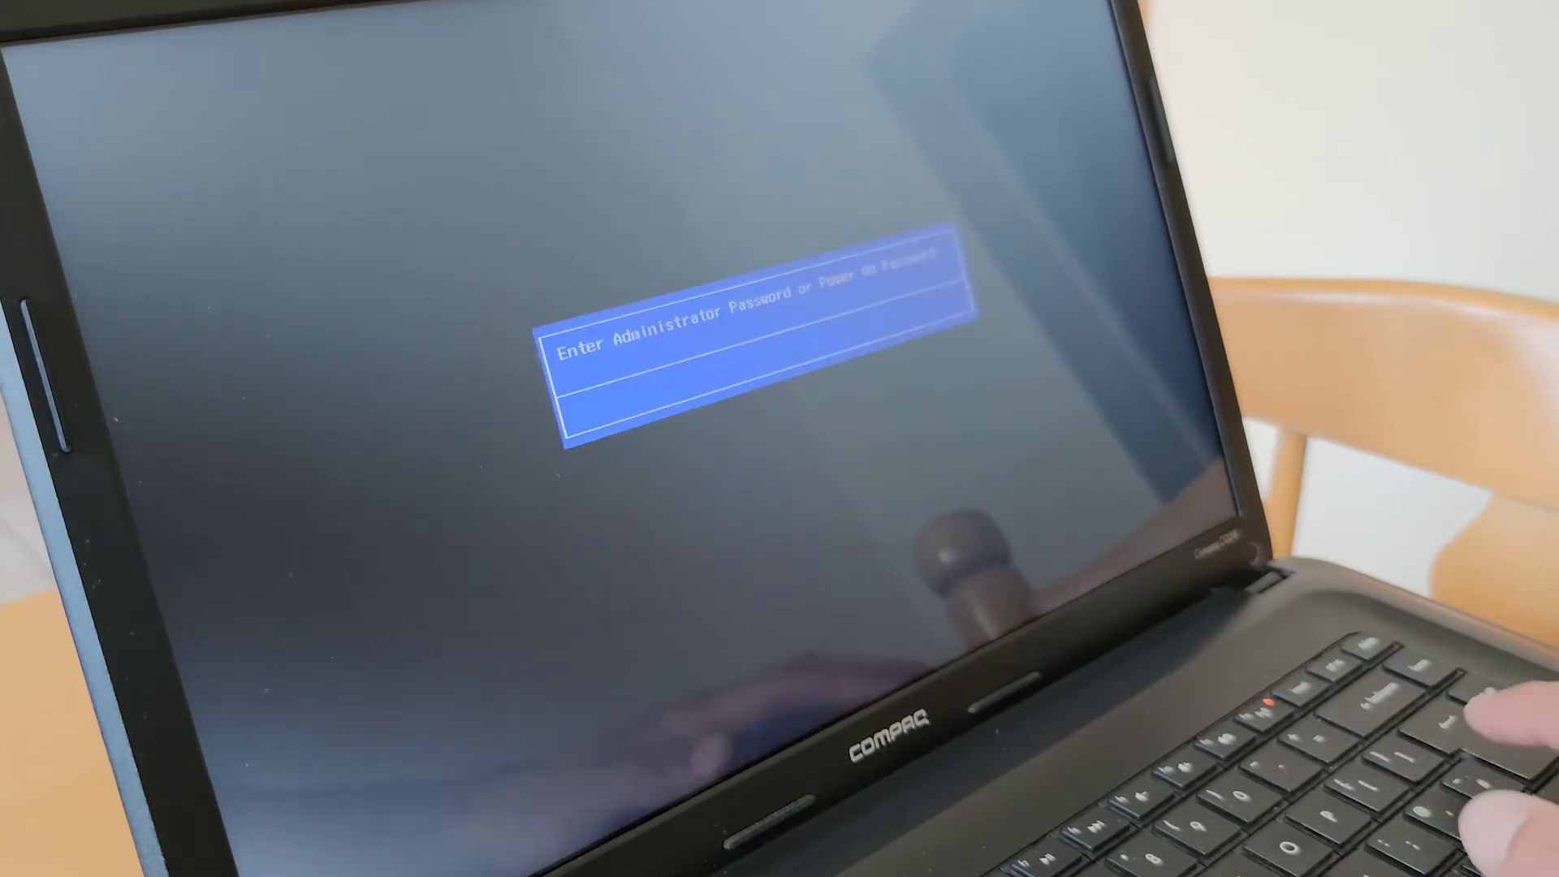
text(****)
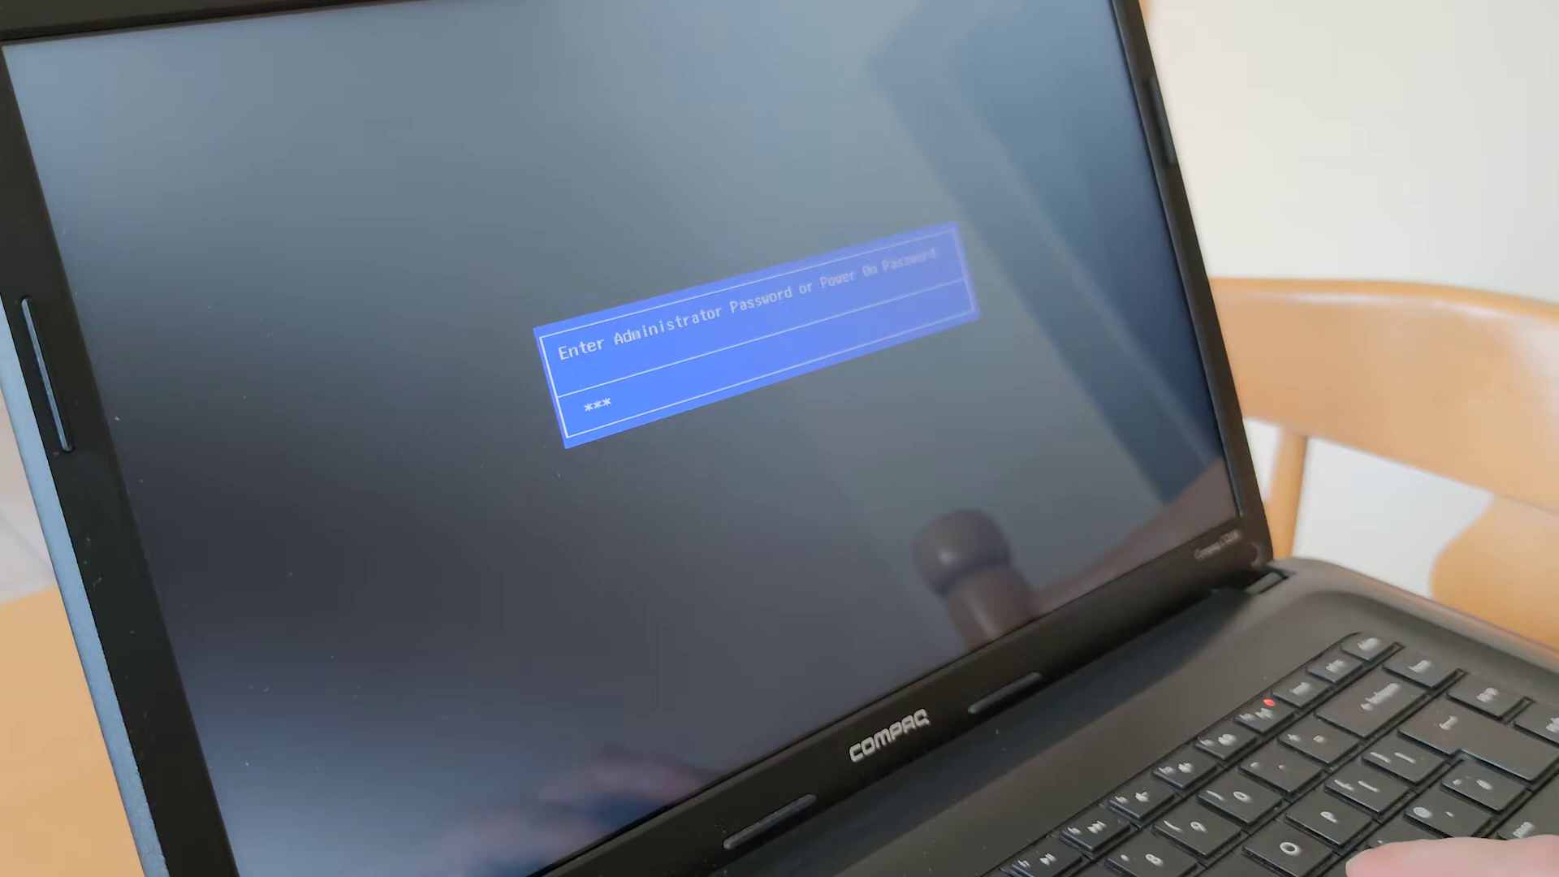
text(***)
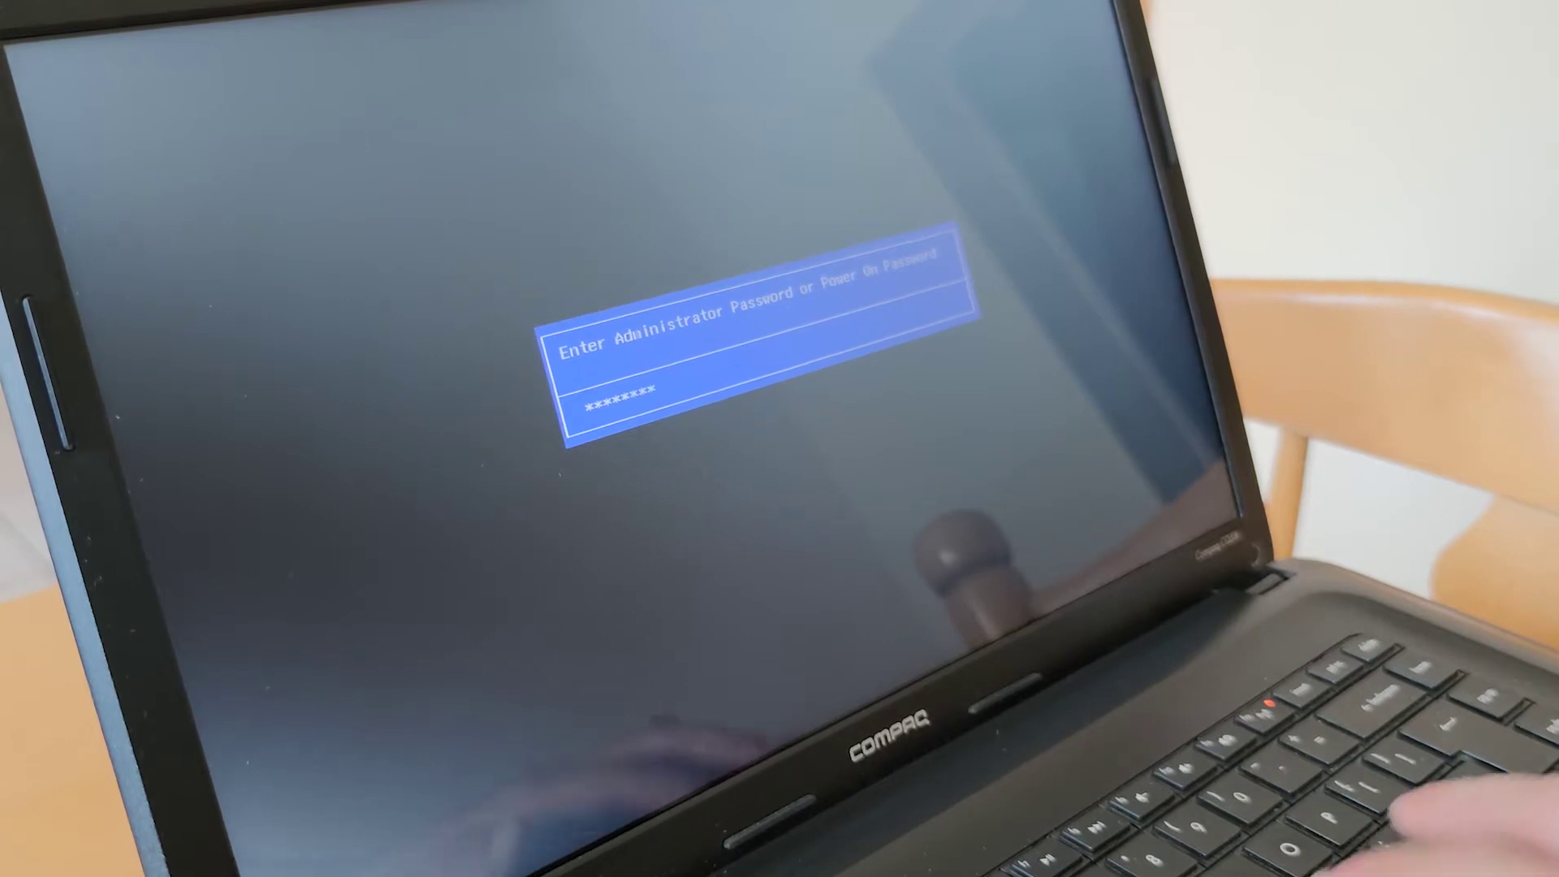
key(Return)
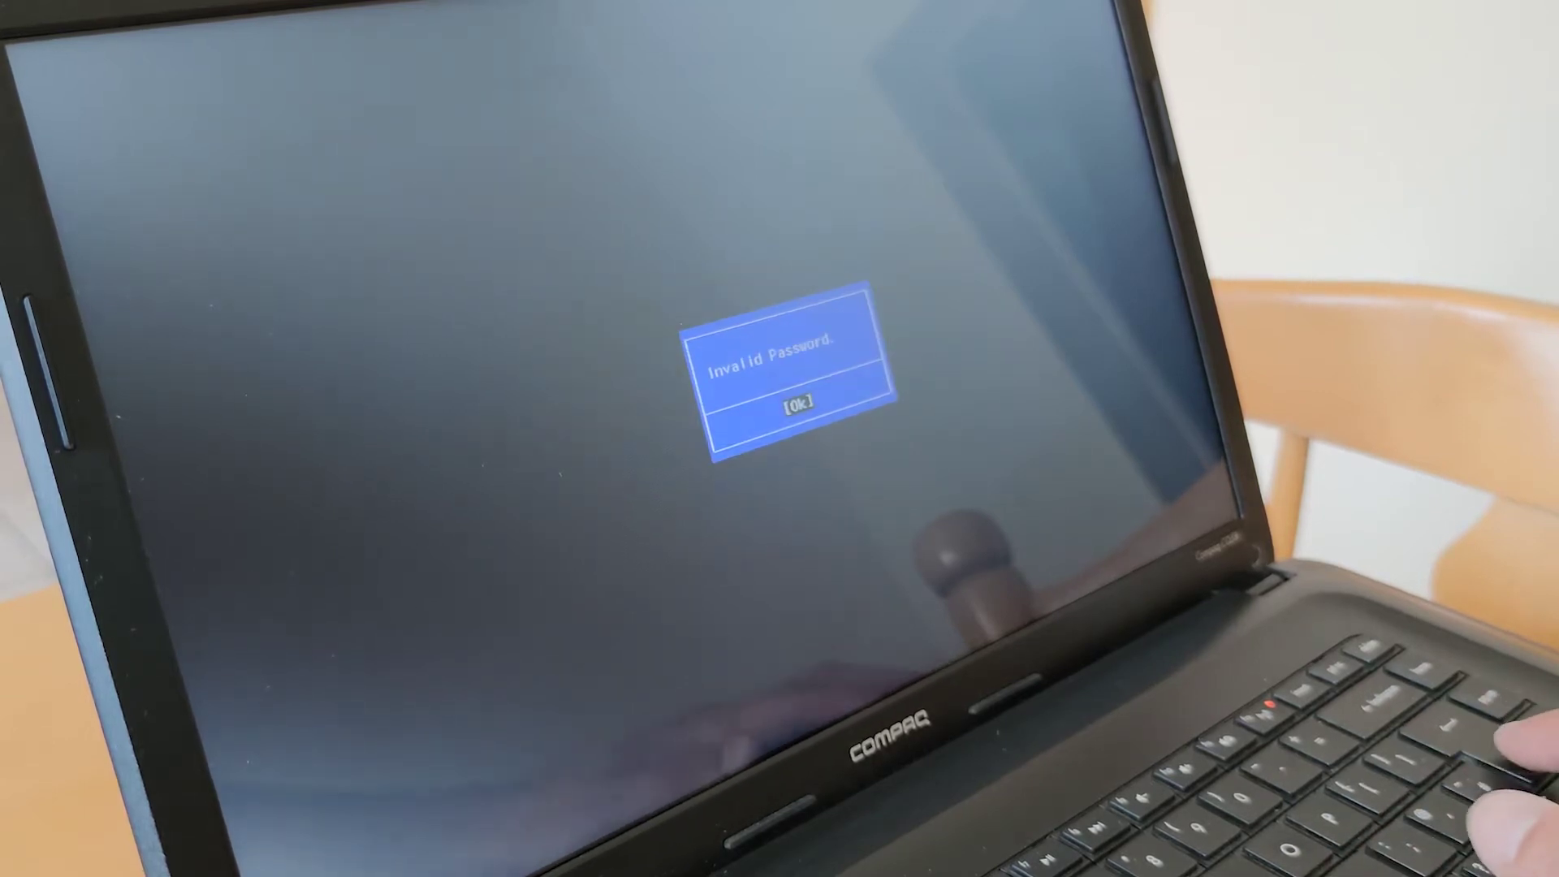
key(Return)
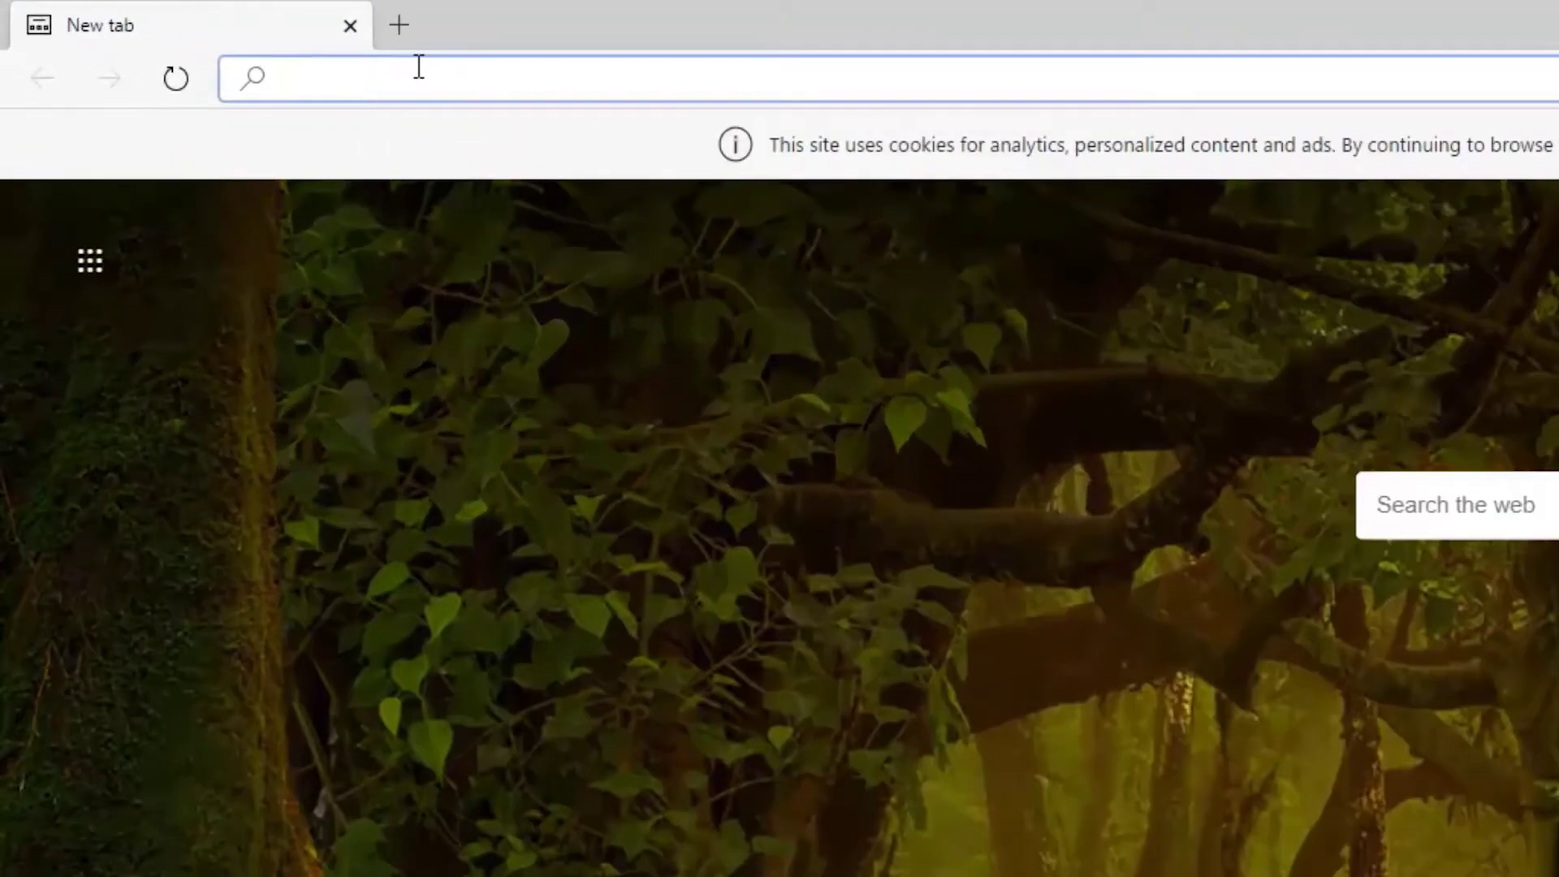
text(bios)
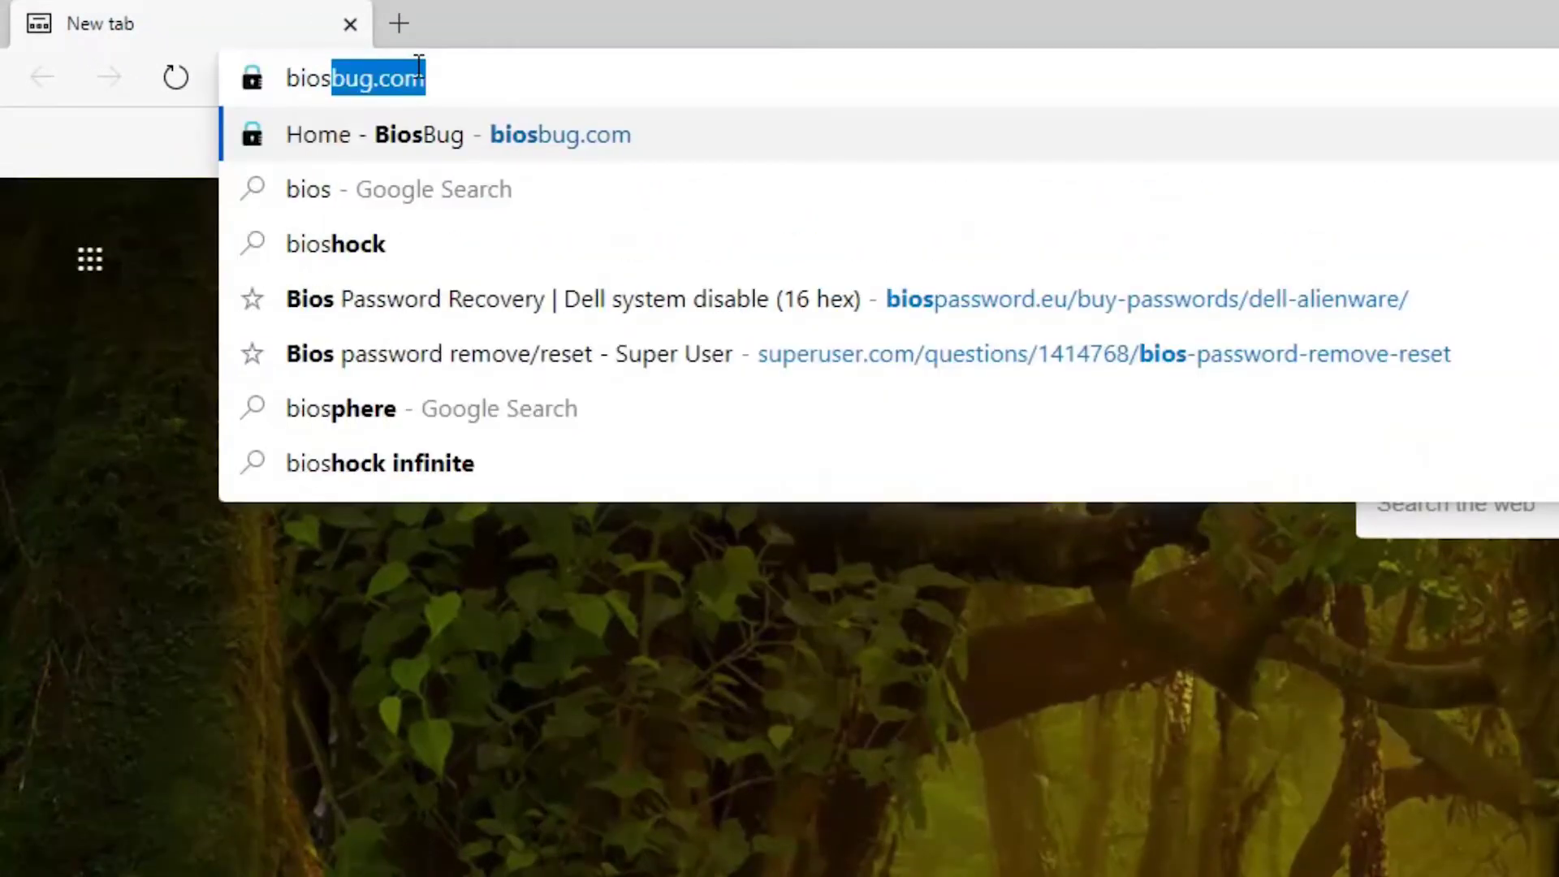
text(bug.)
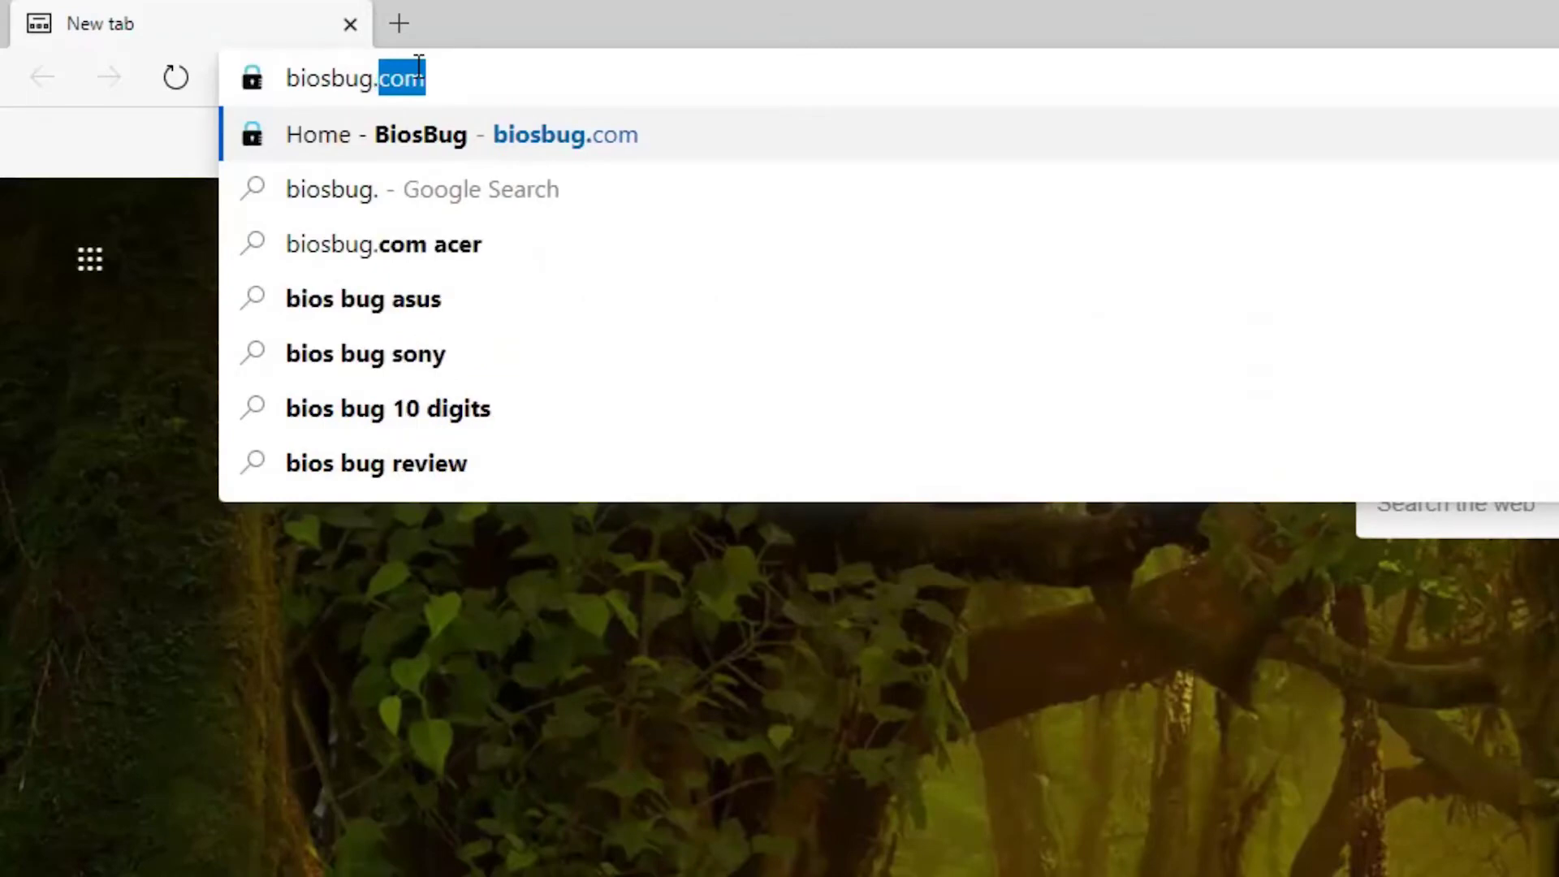
text(com)
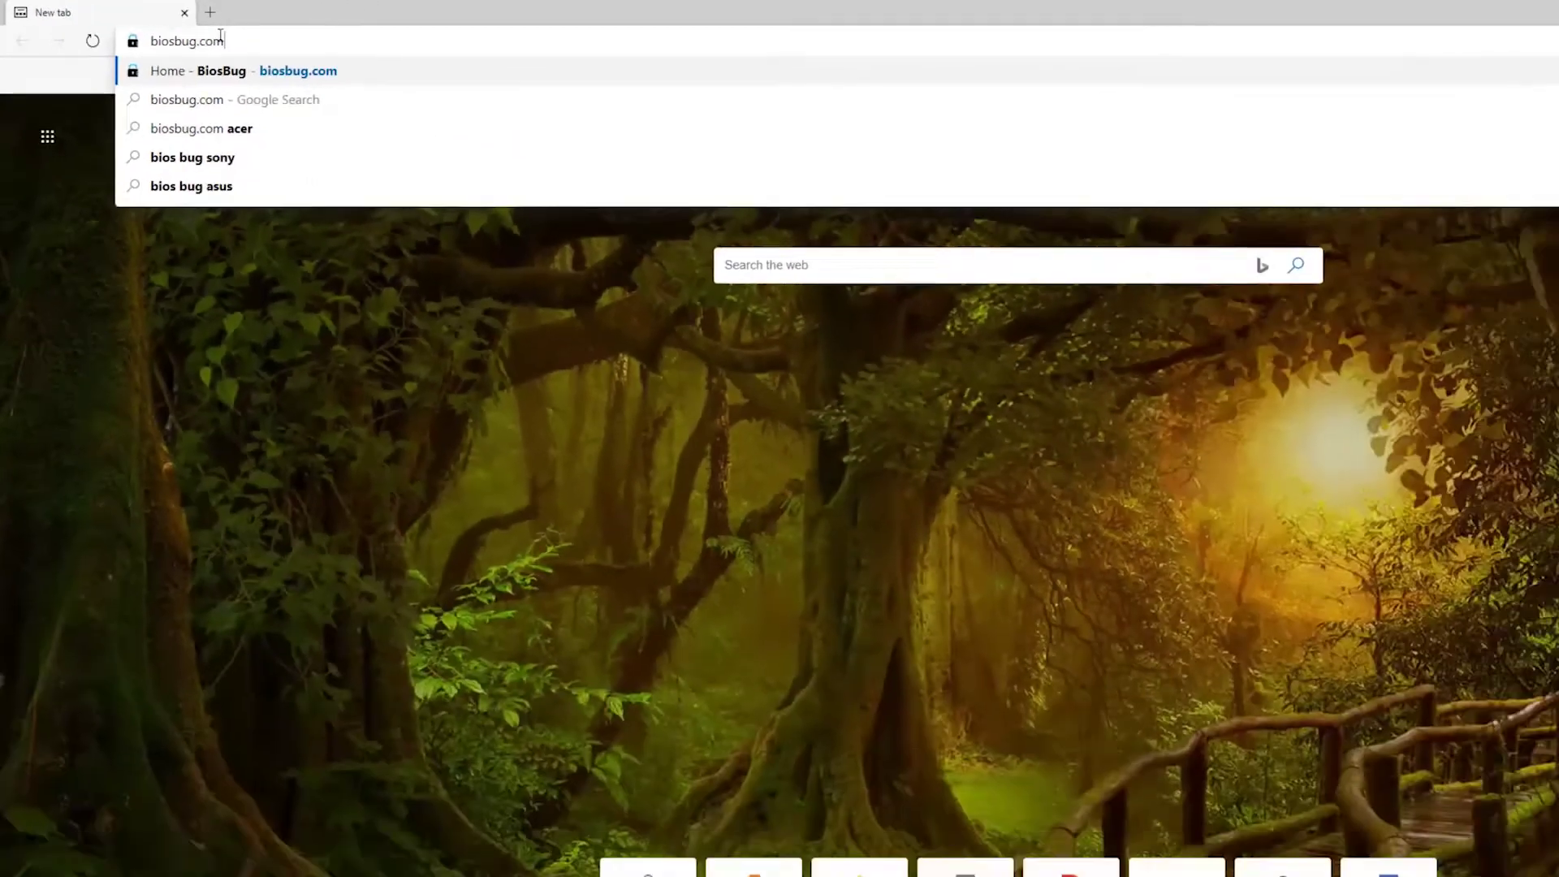
Step: Load biosbug.com and expand its Legacy Bios Unlock dropdown
key(Return)
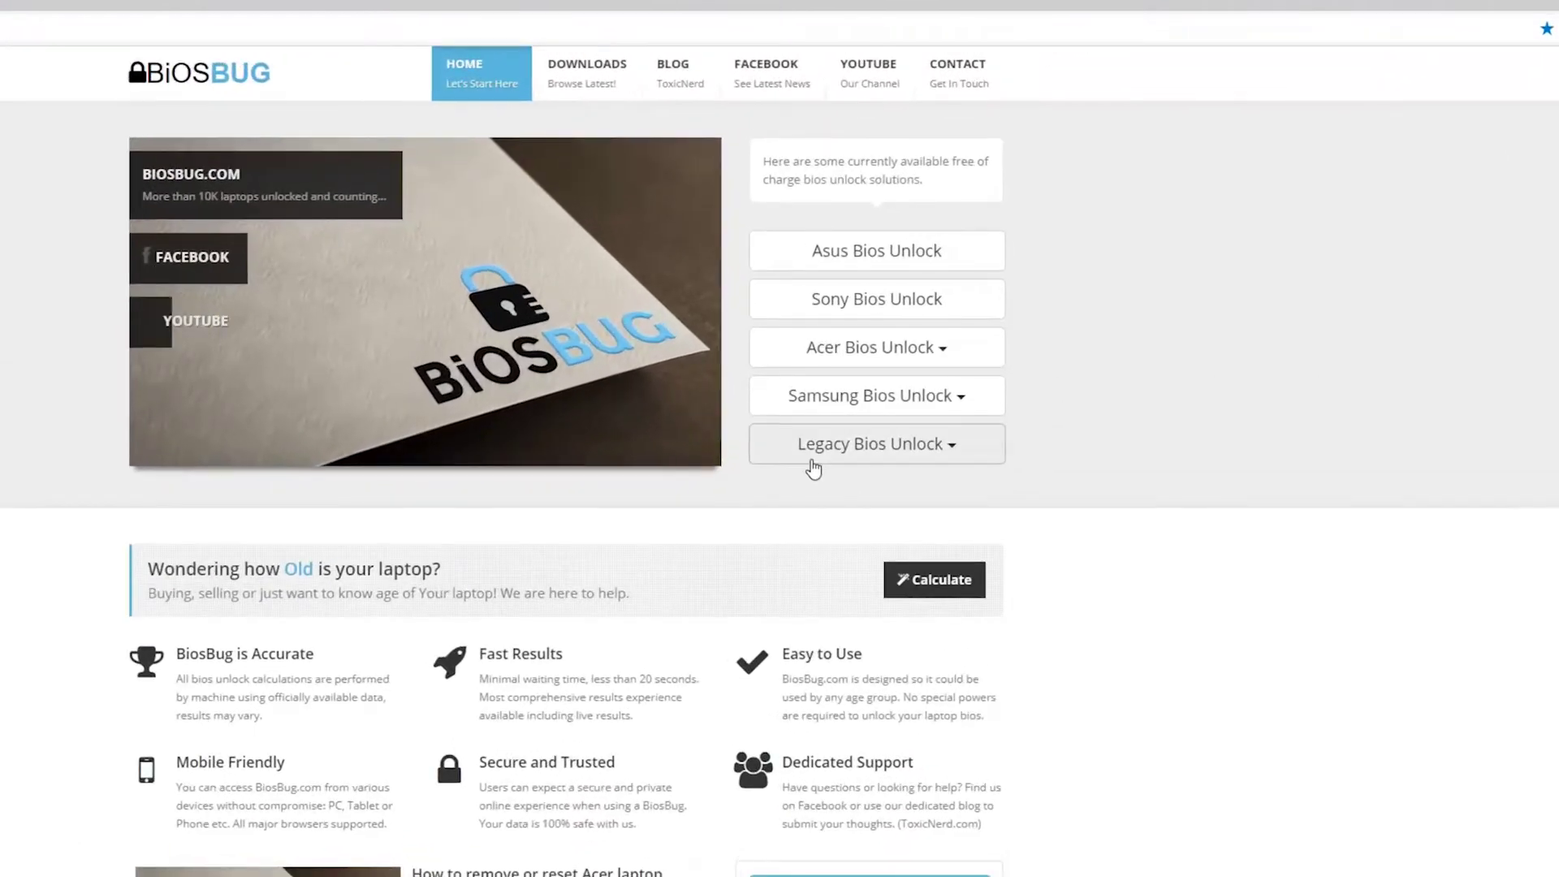
click(819, 451)
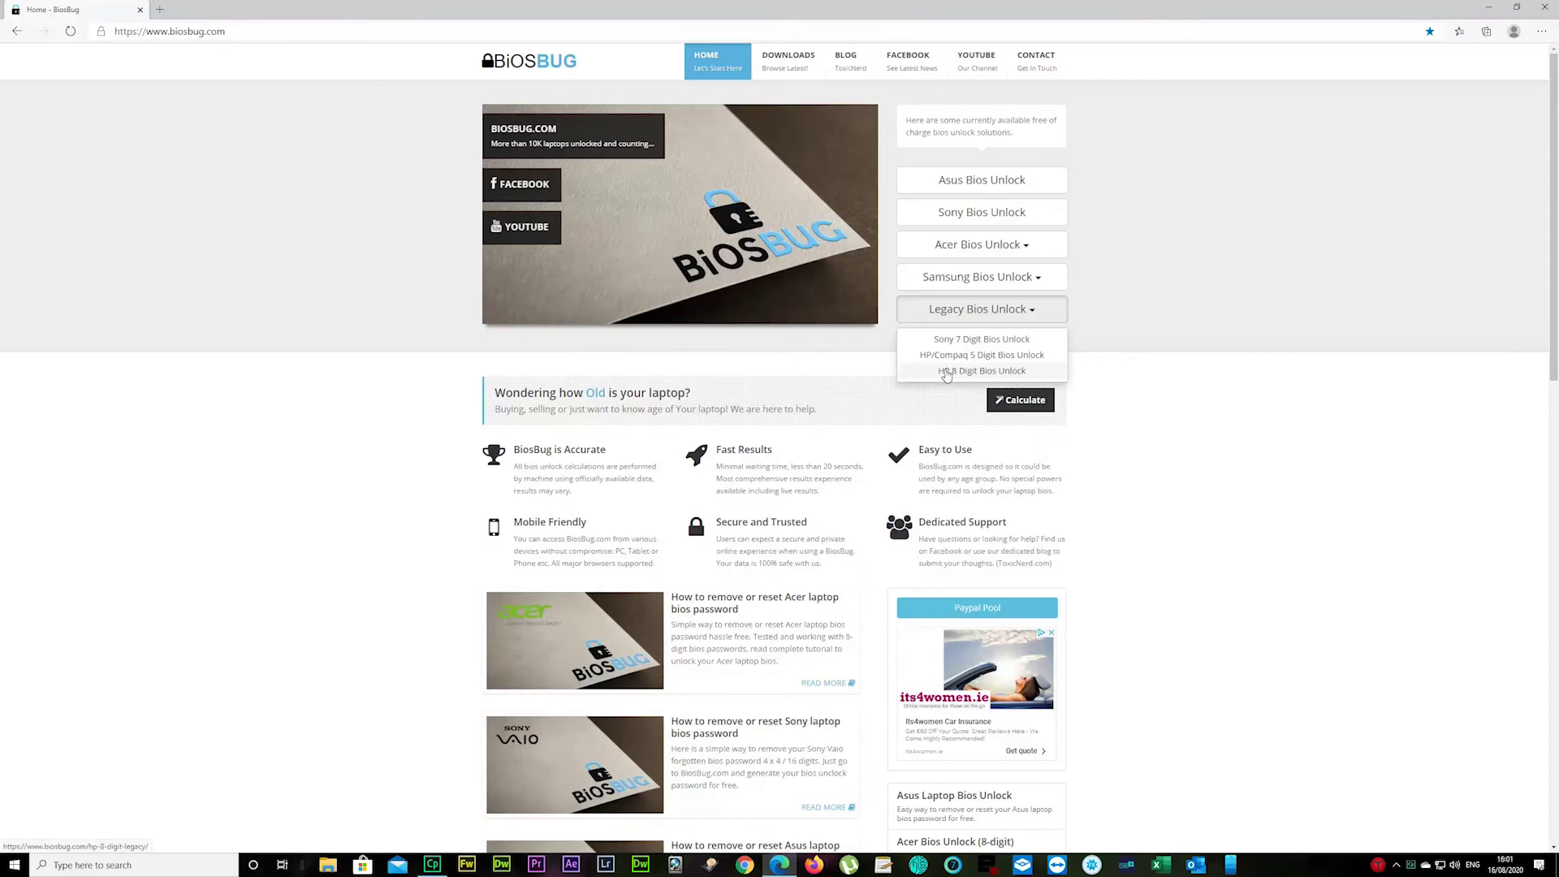
click(947, 373)
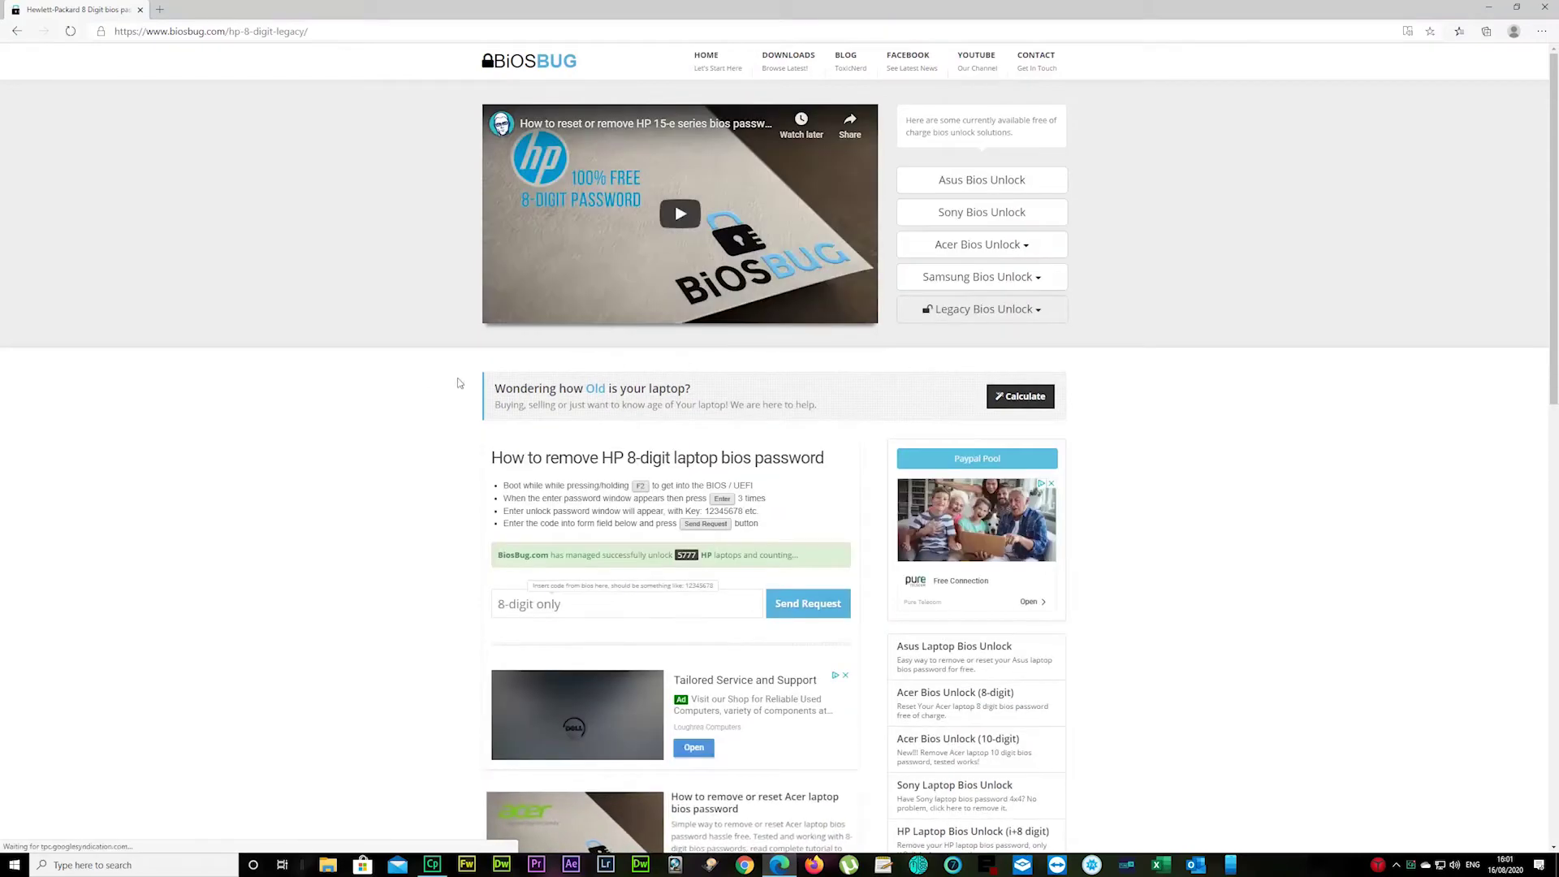
scroll(296, 471, down, 2)
scroll(297, 471, down, 2)
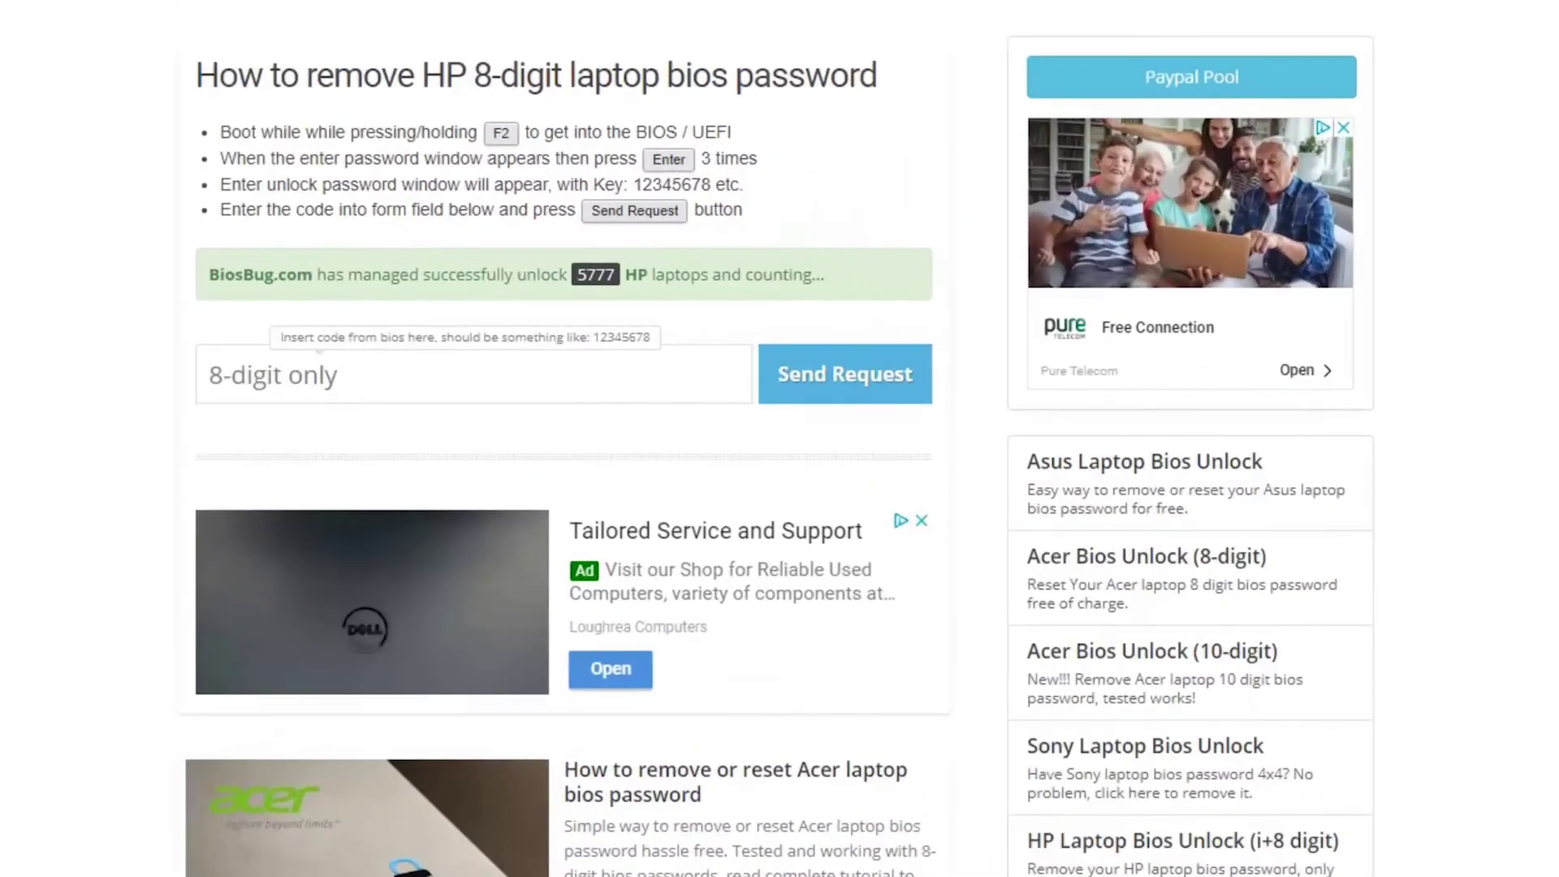
click(252, 382)
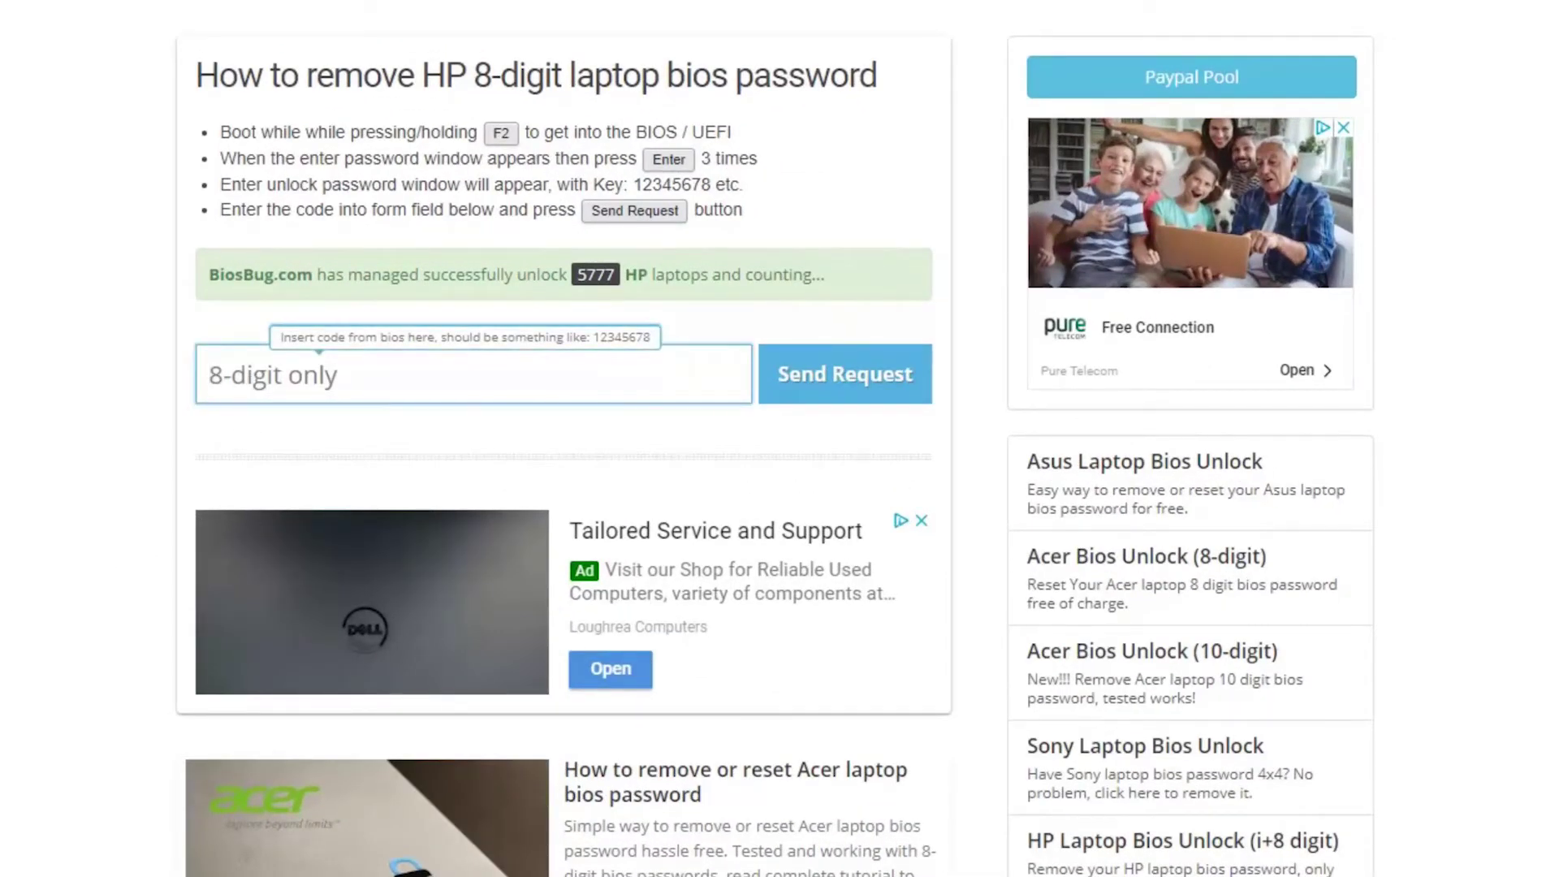
text(63809250)
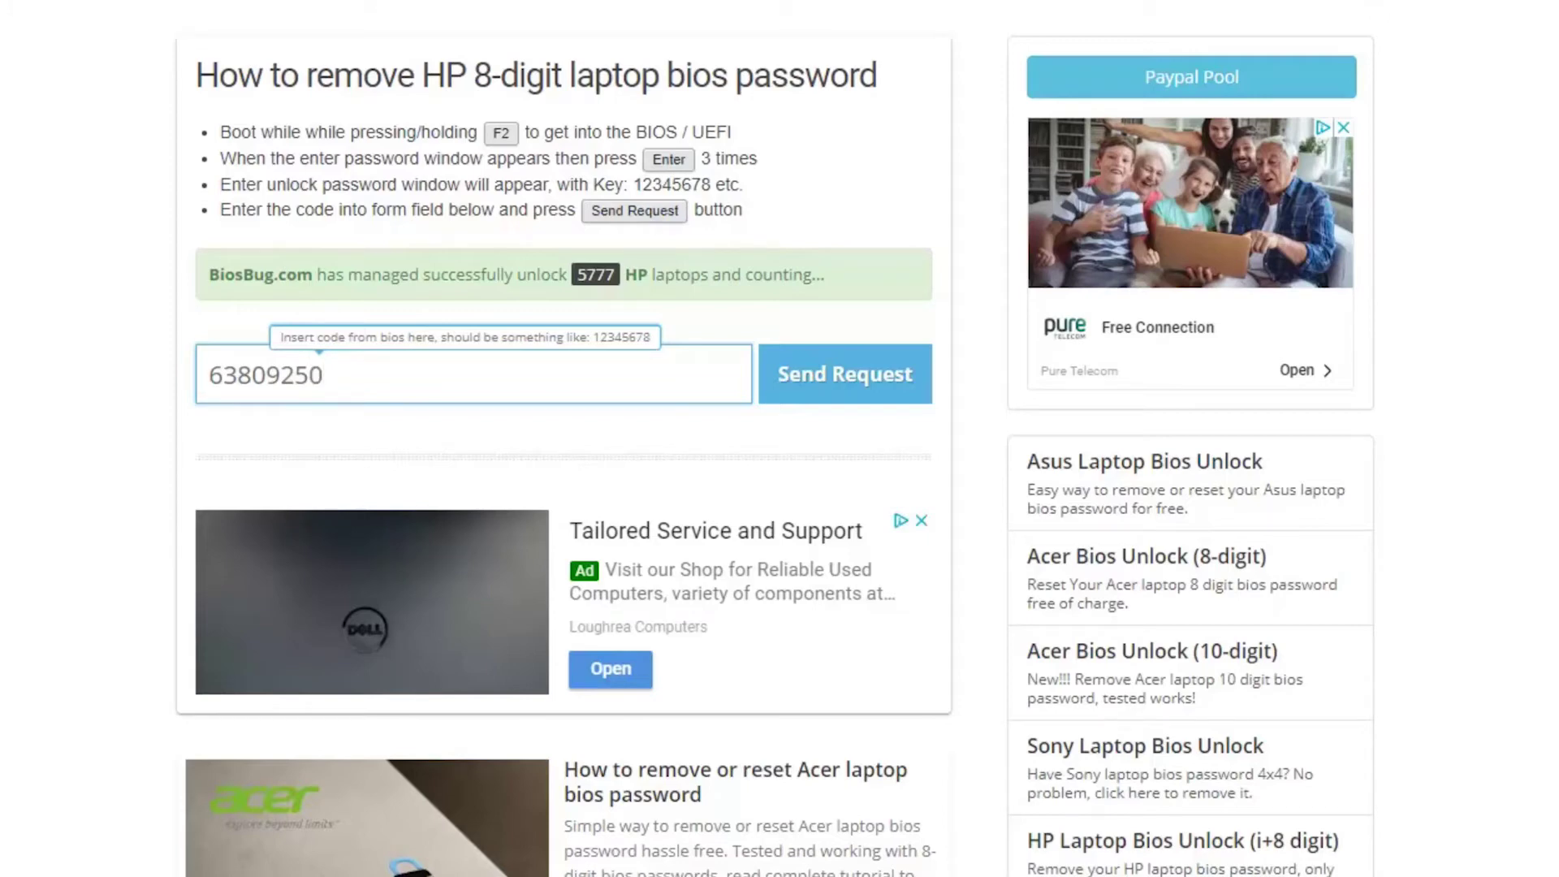
click(824, 392)
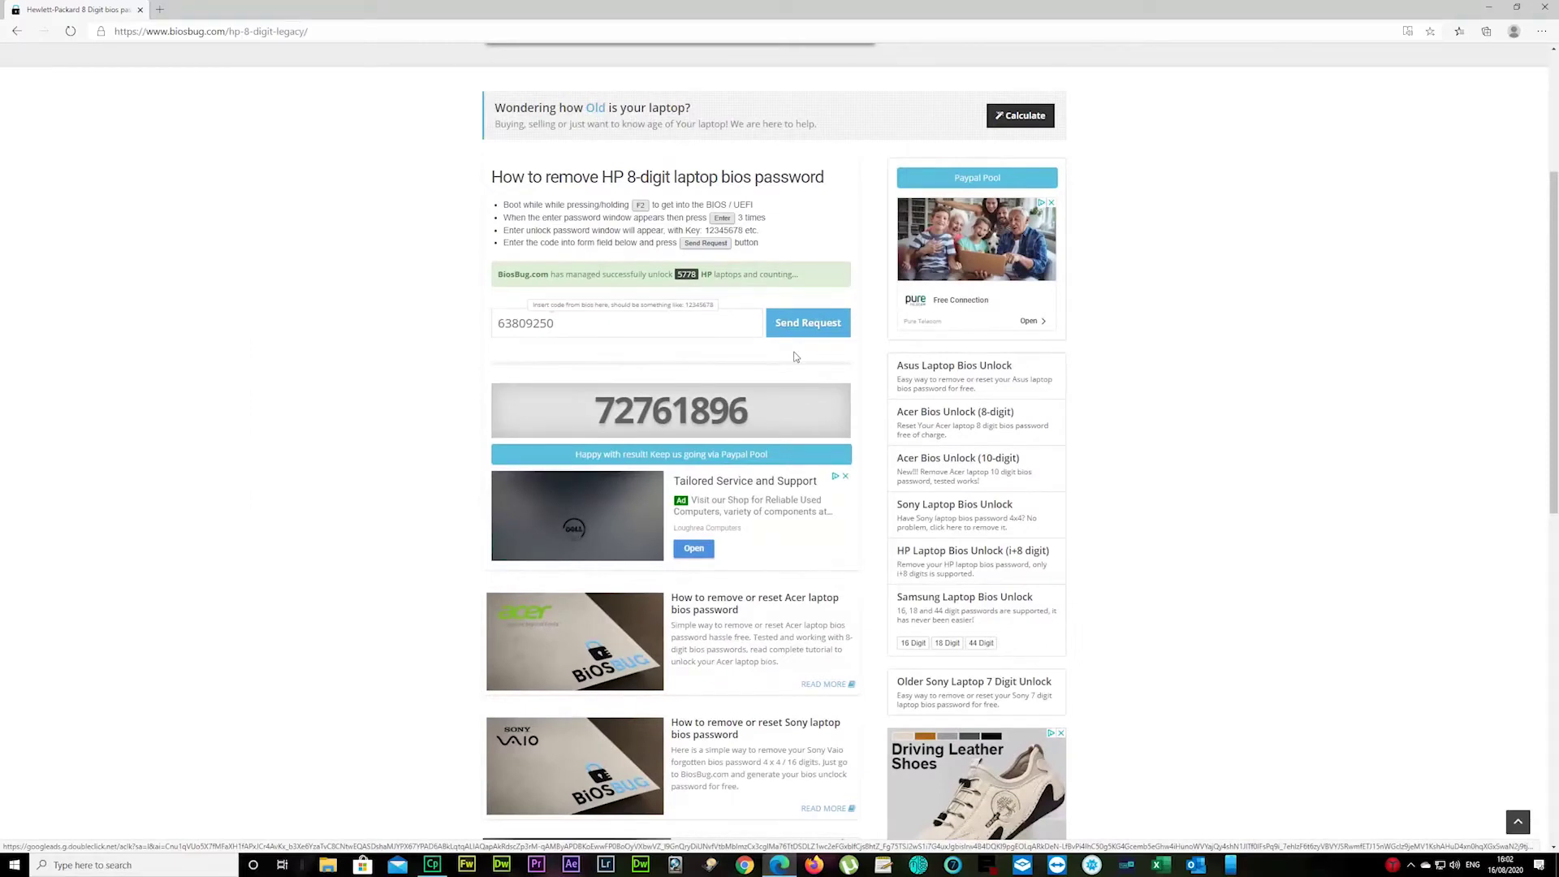
drag(597, 412, 747, 414)
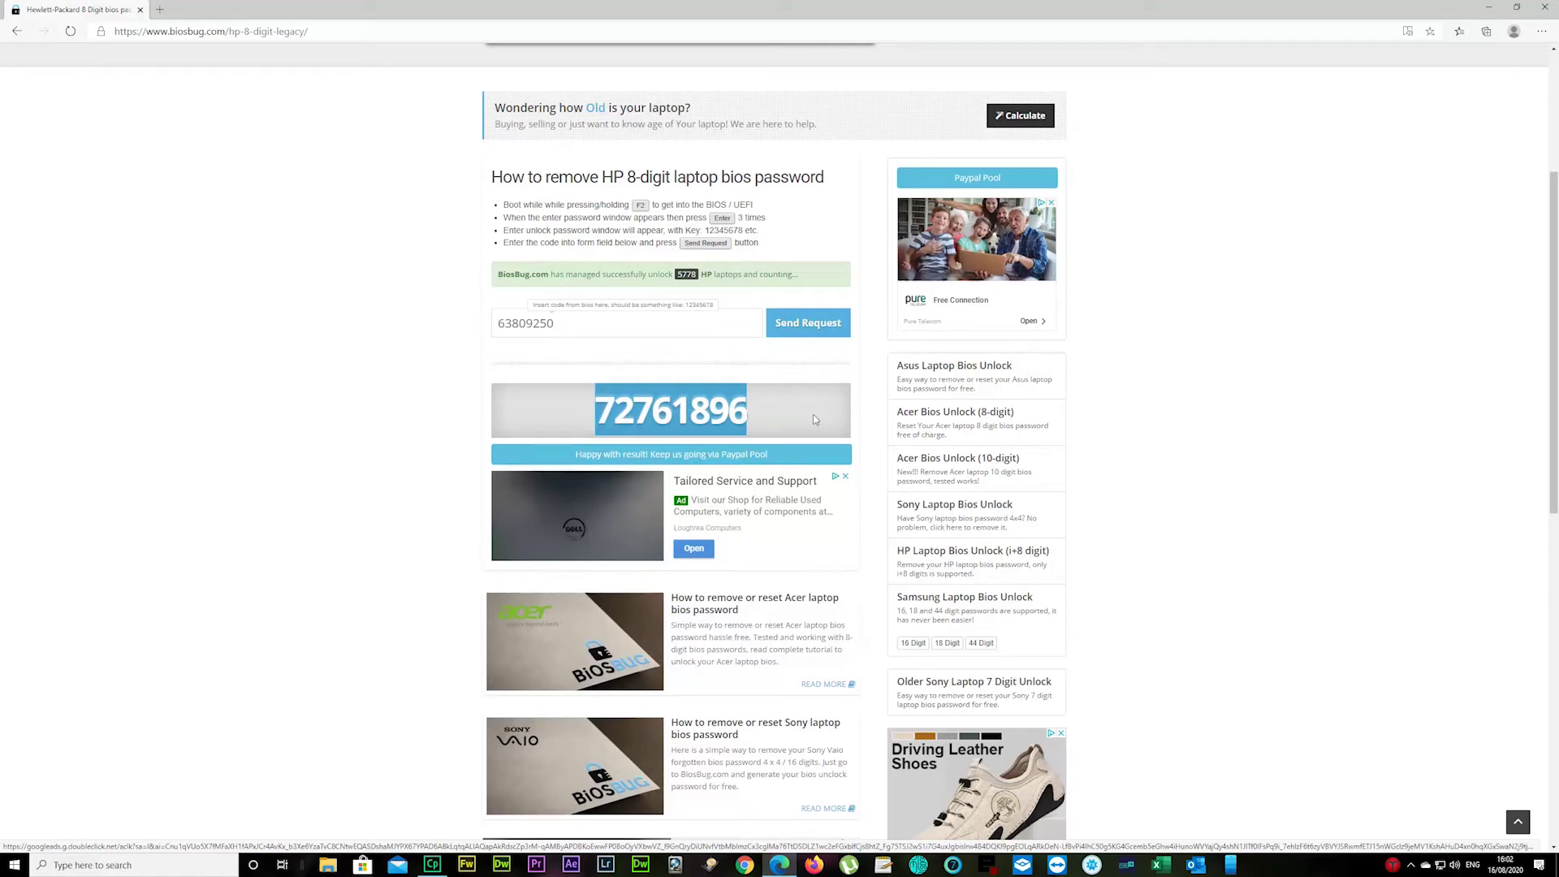
click(814, 419)
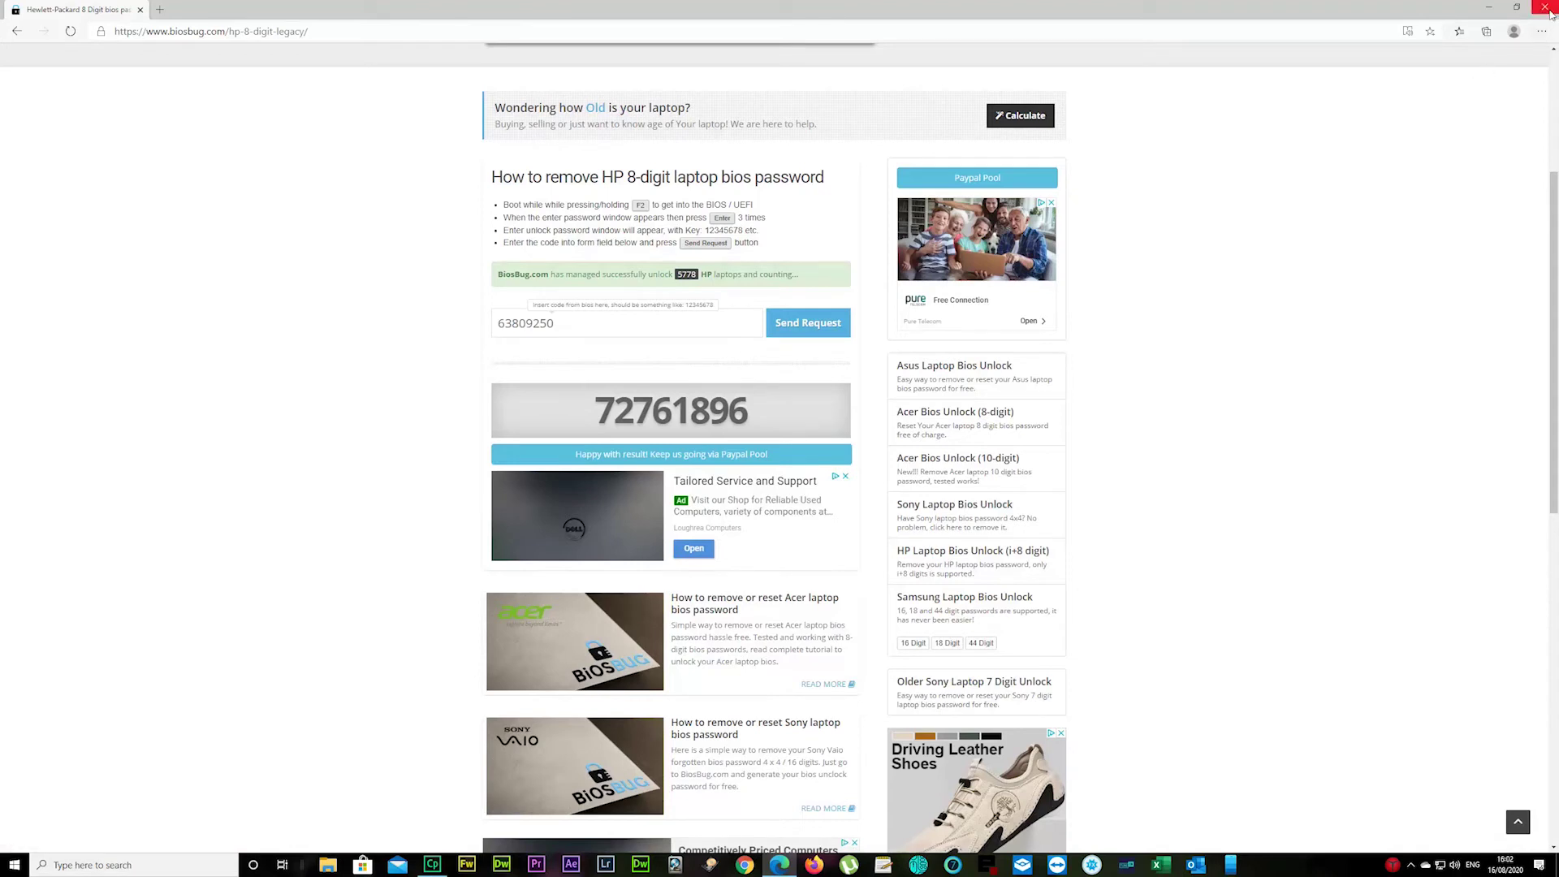
click(1544, 9)
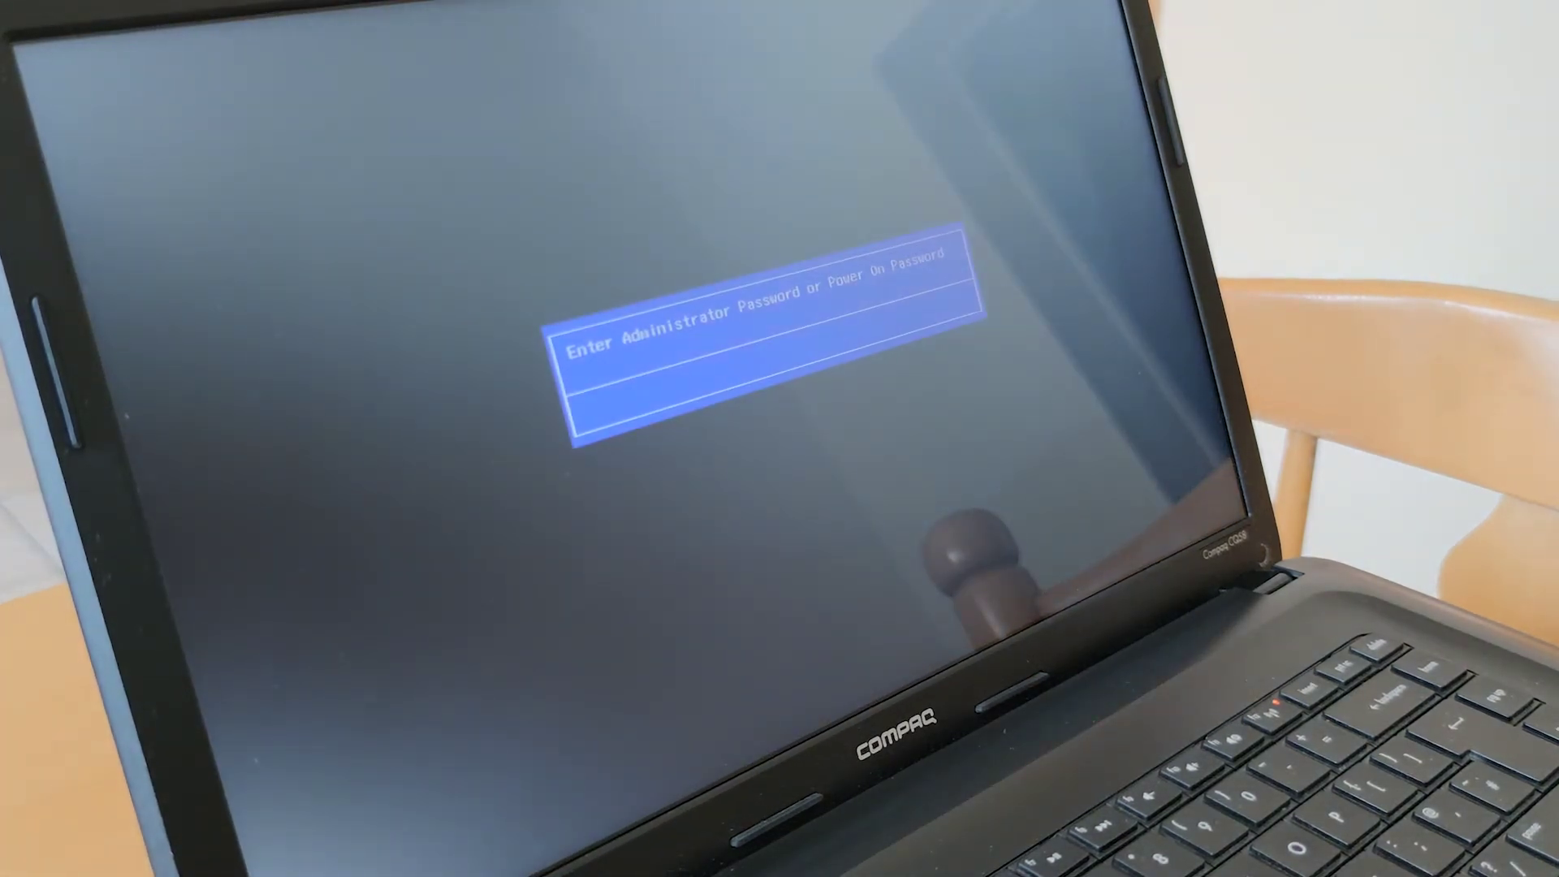
text(*)
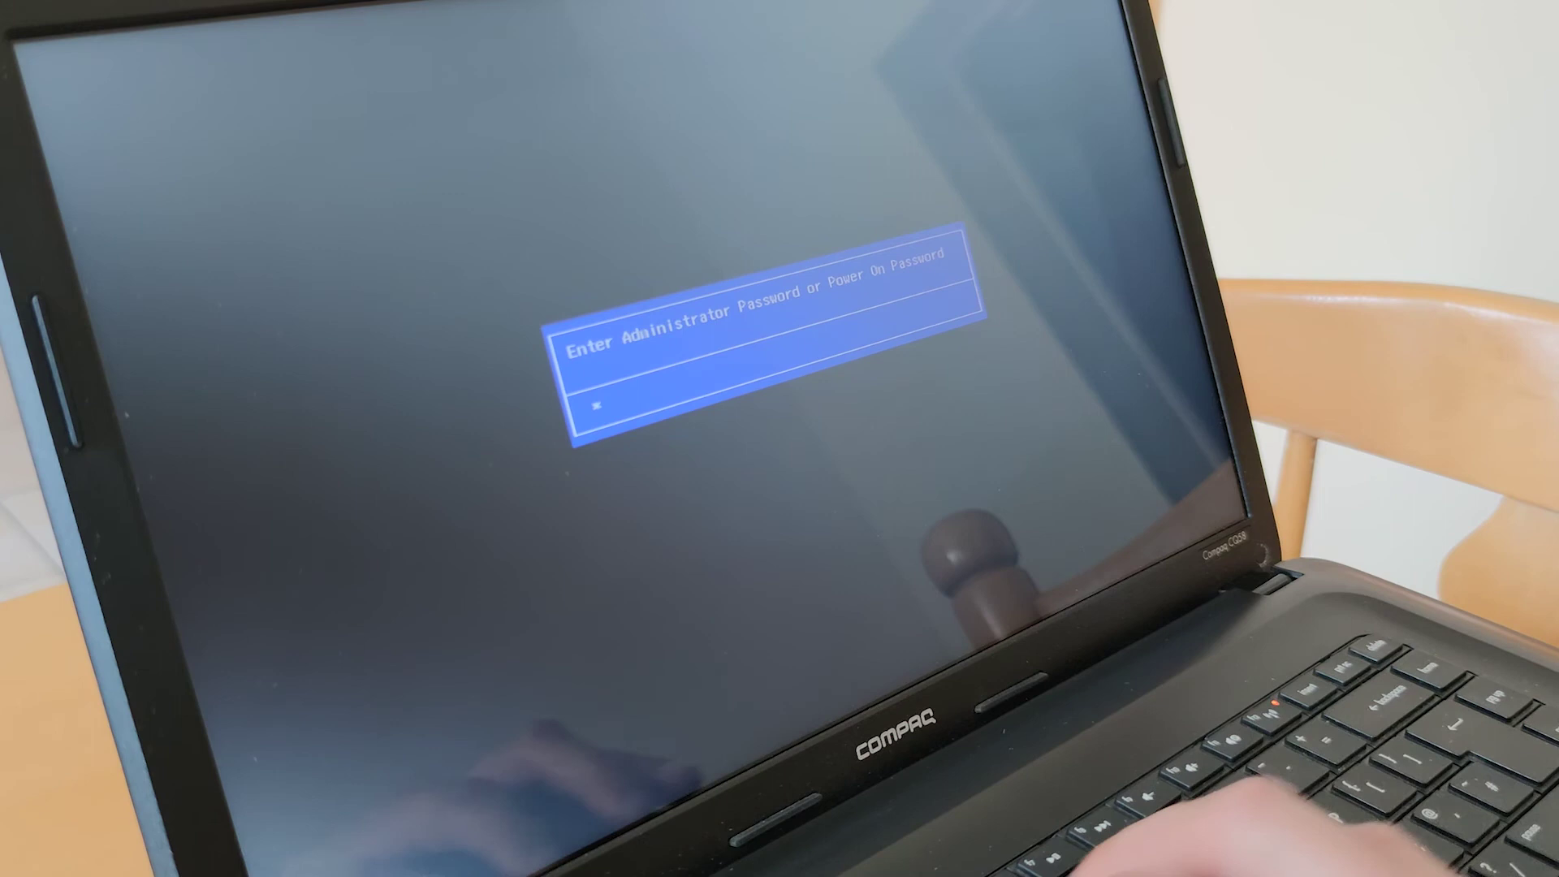
text(**)
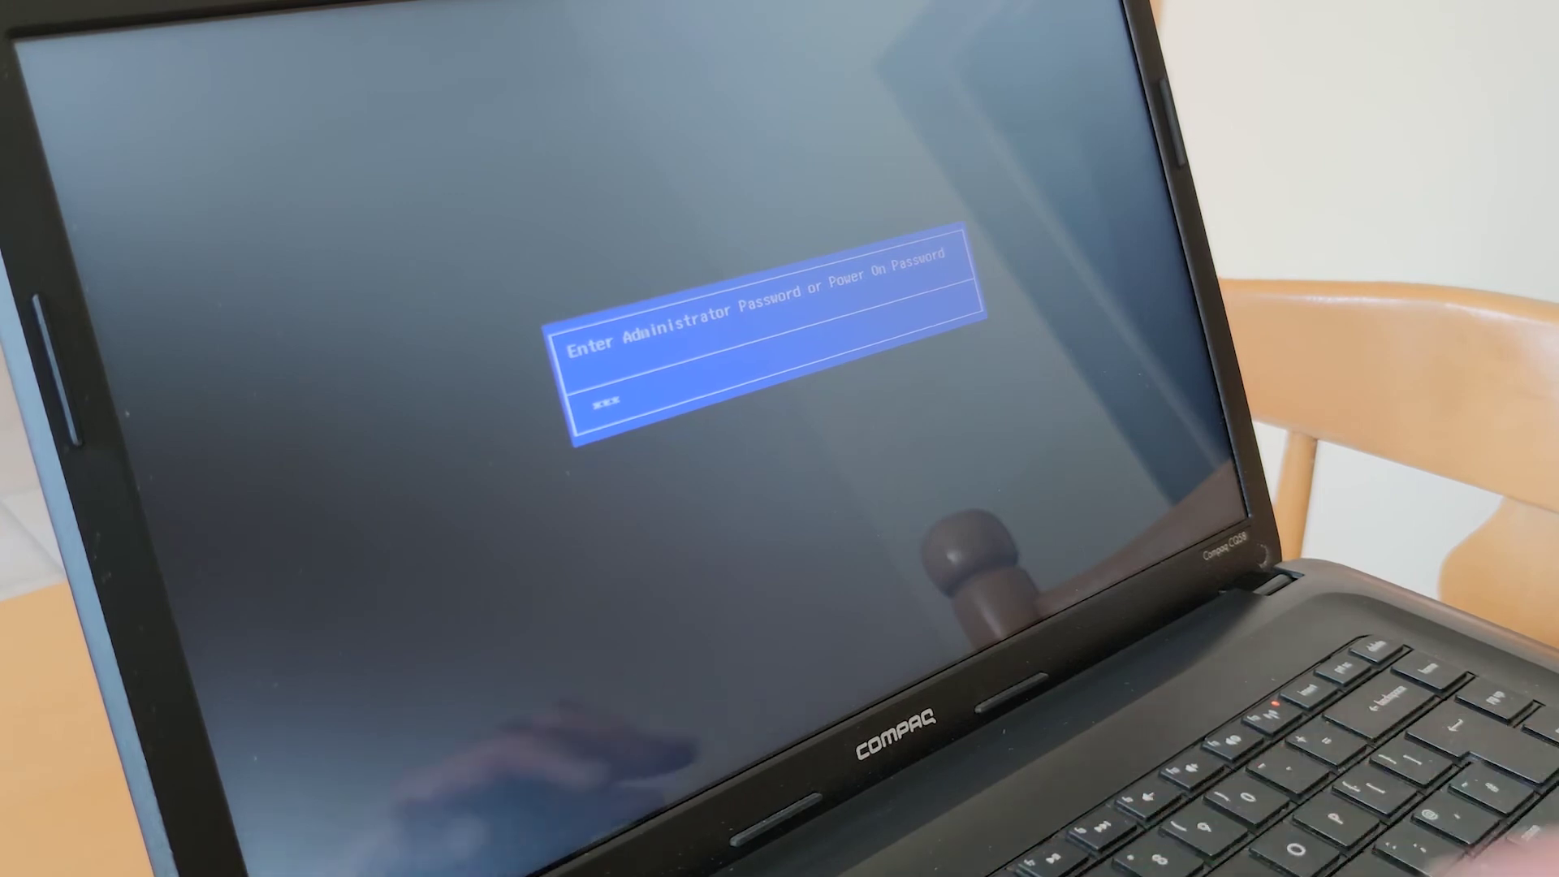
text(*)
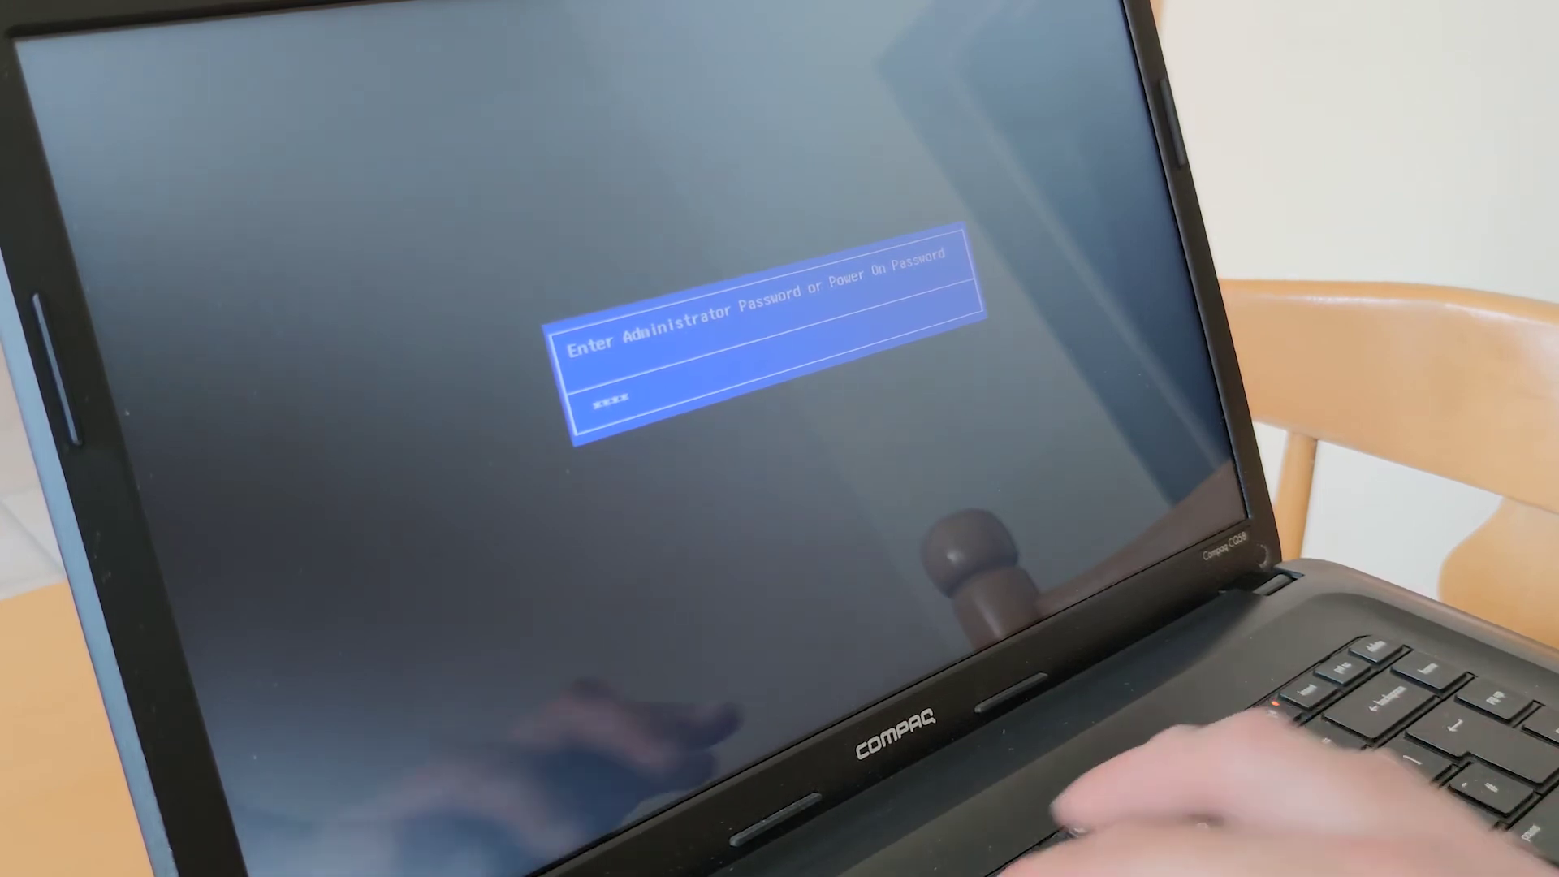
text(*)
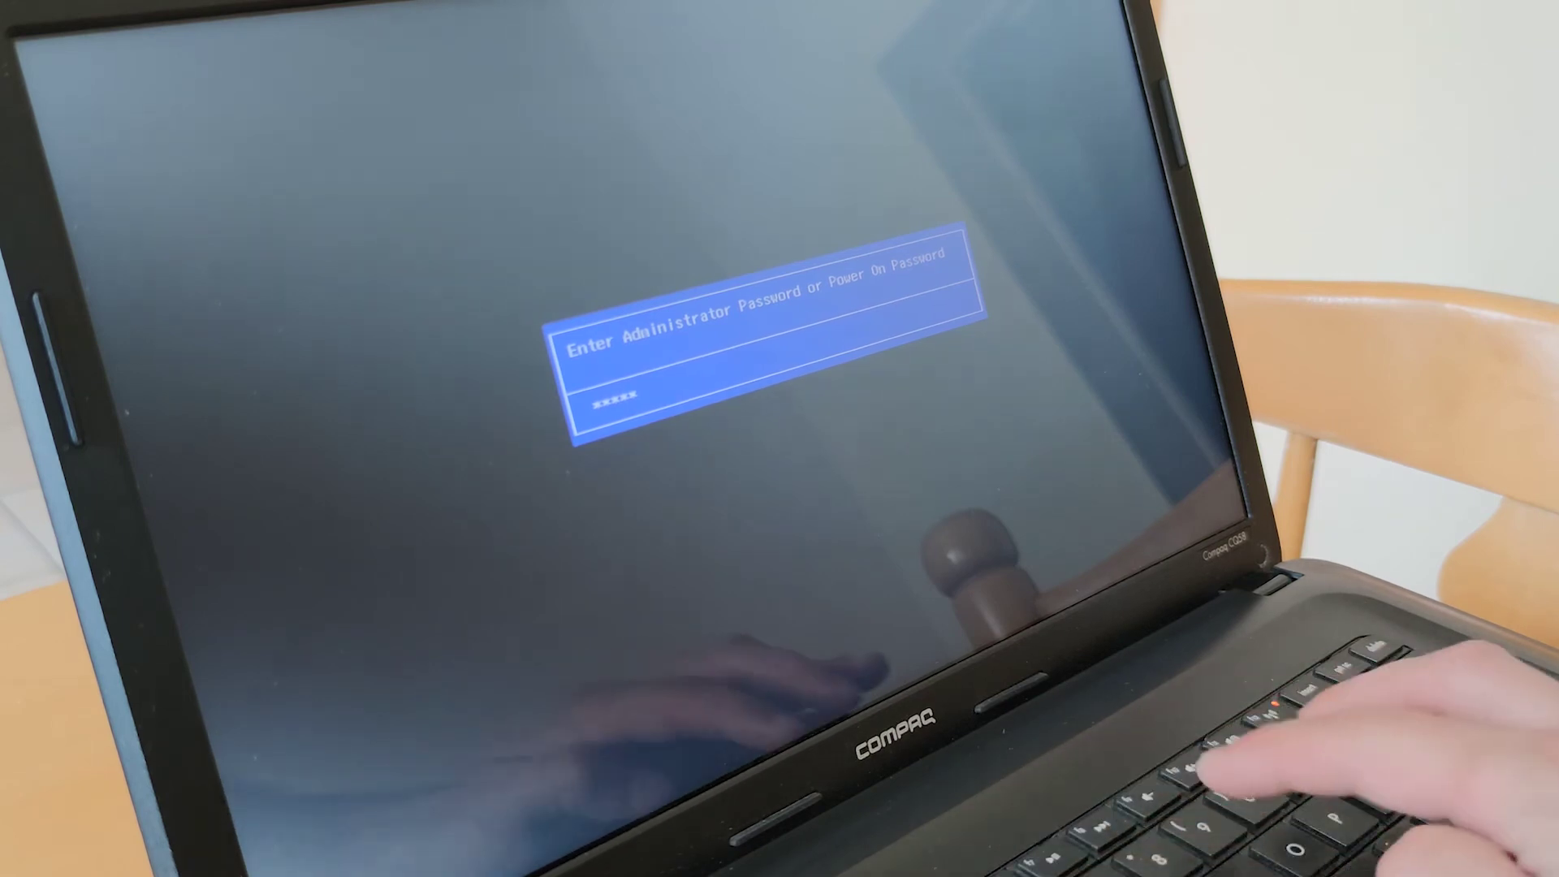
text(**)
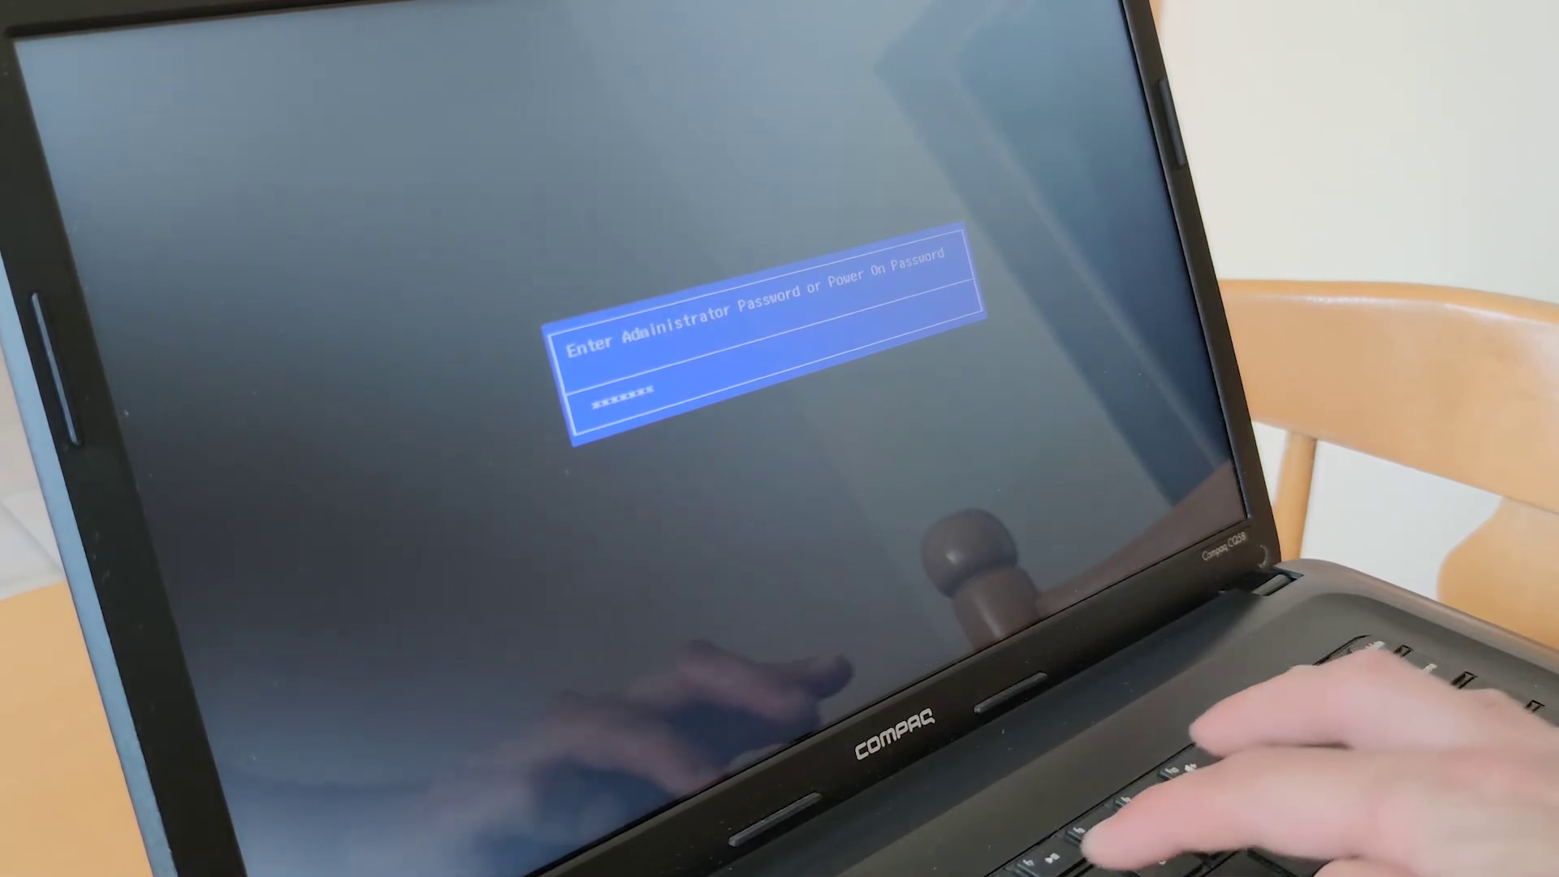